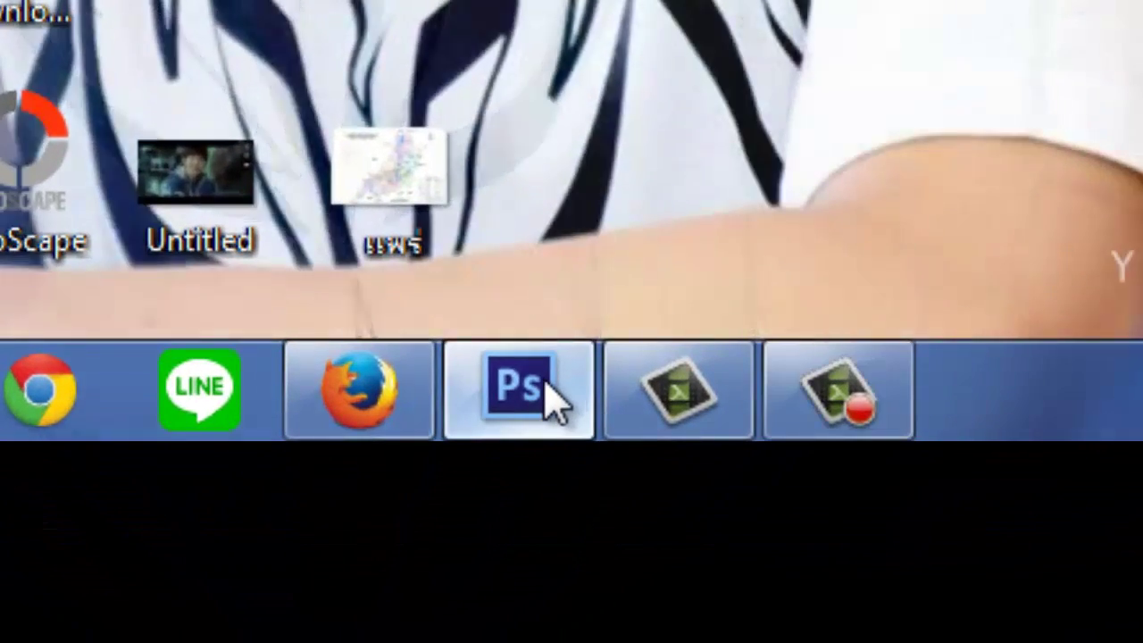
Switch to Photoshop and create a new 320.04 × 180 mm RGB document at 300 pixels/inch with a white background
{"action": "left_click", "coordinate": [520, 431]}
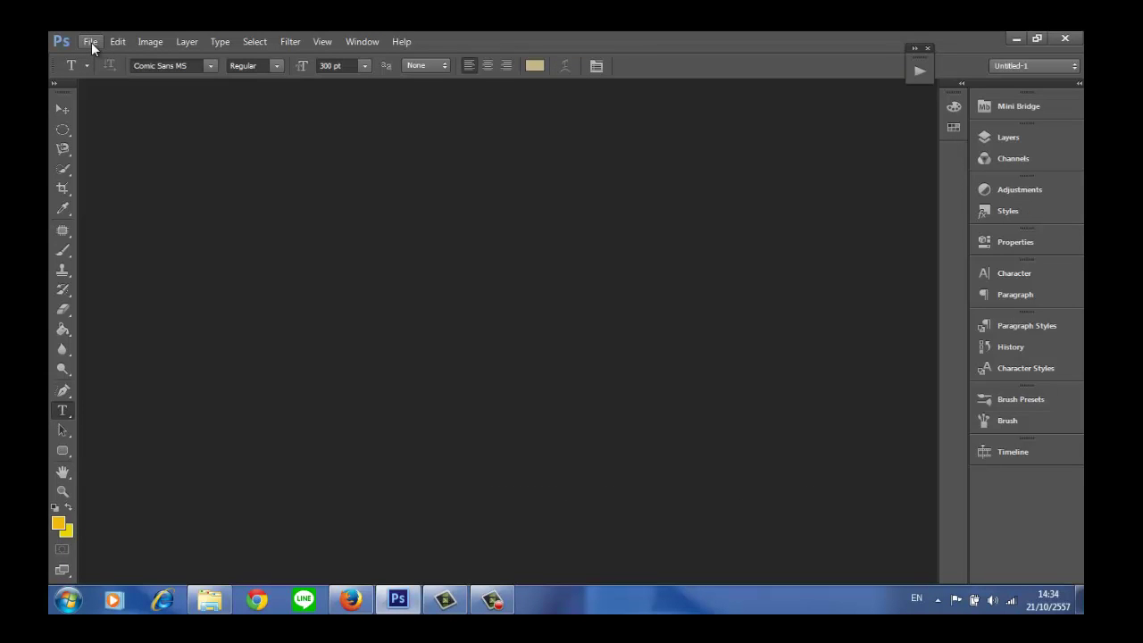
{"action": "left_click", "coordinate": [91, 42]}
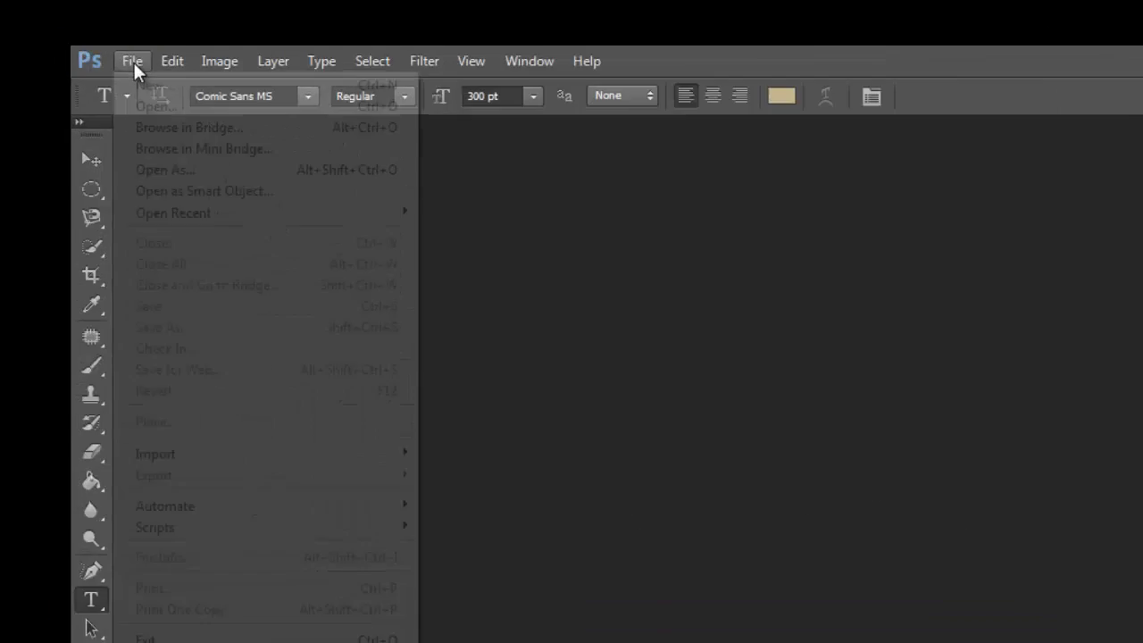
{"action": "left_click", "coordinate": [101, 60]}
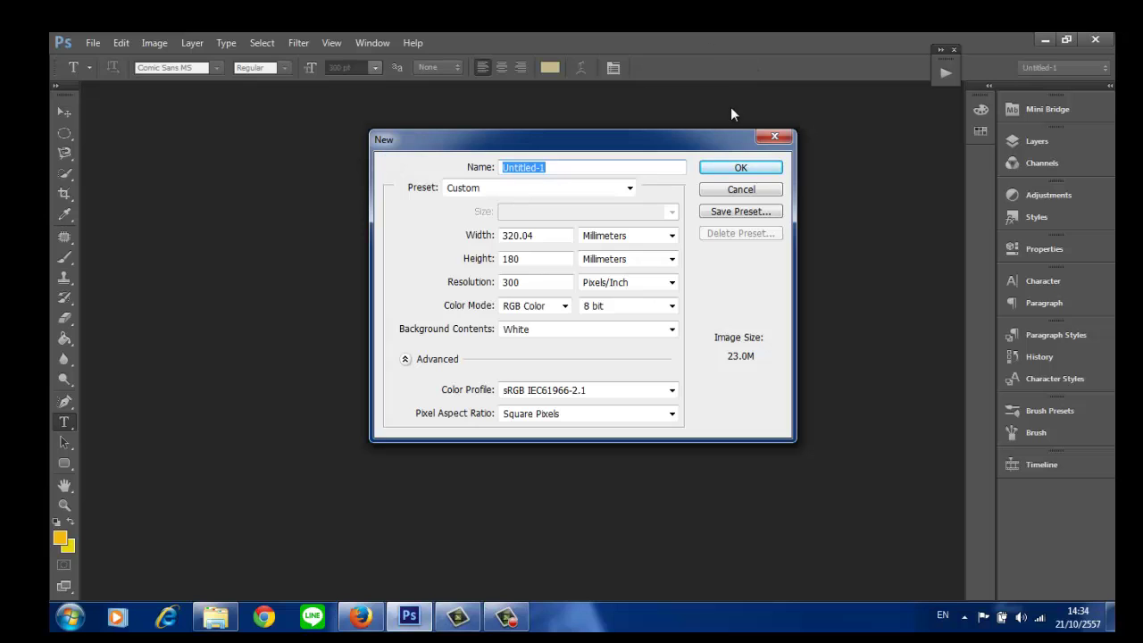
{"action": "left_click", "coordinate": [725, 168]}
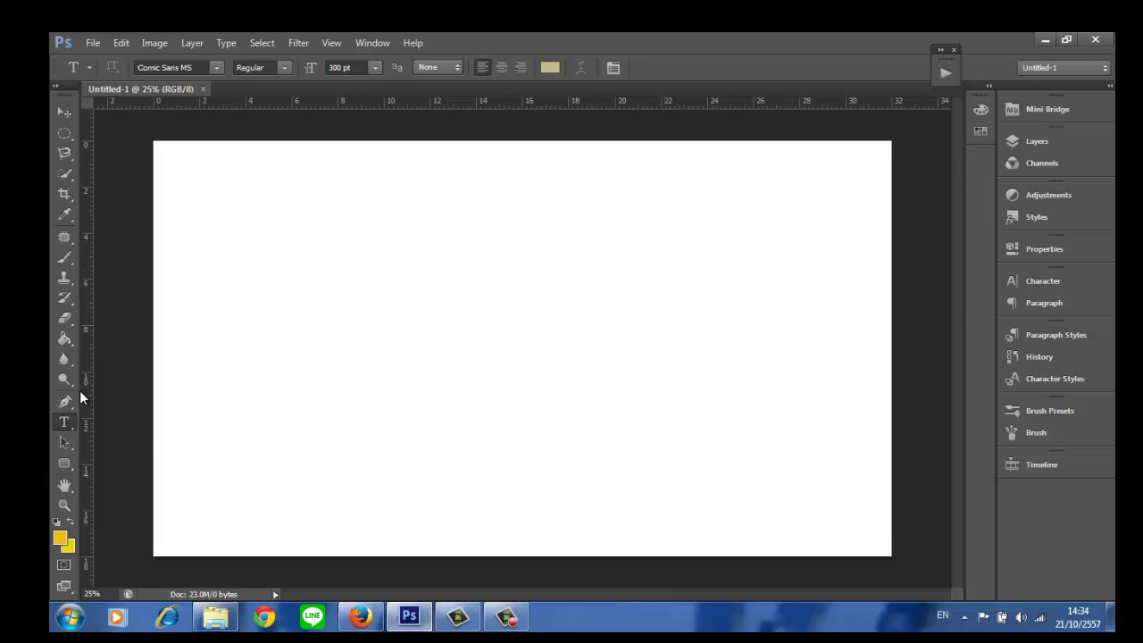
Set the foreground color to the dark golden yellow cfa00f
{"action": "left_click", "coordinate": [59, 538]}
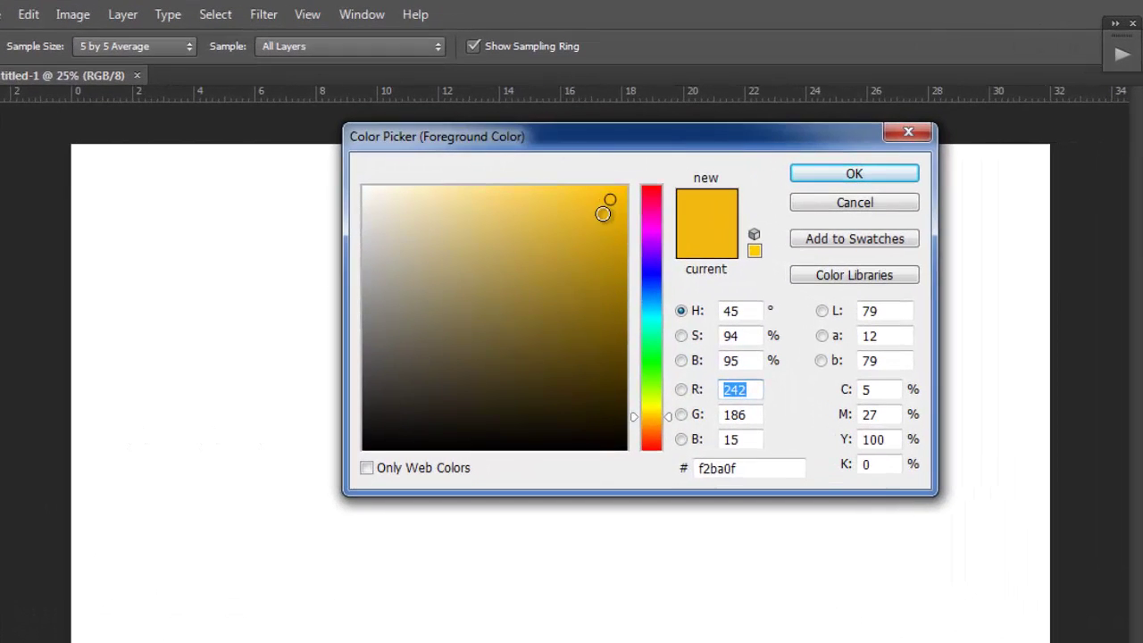
{"action": "left_click", "coordinate": [598, 206]}
{"action": "left_click", "coordinate": [607, 235]}
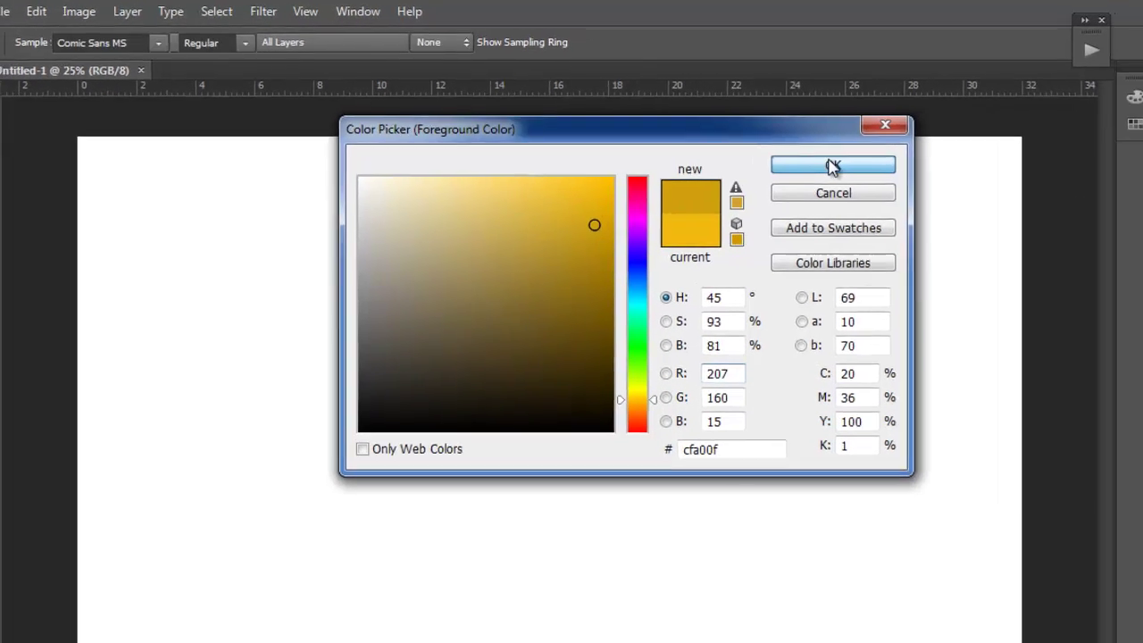
{"action": "left_click", "coordinate": [853, 175]}
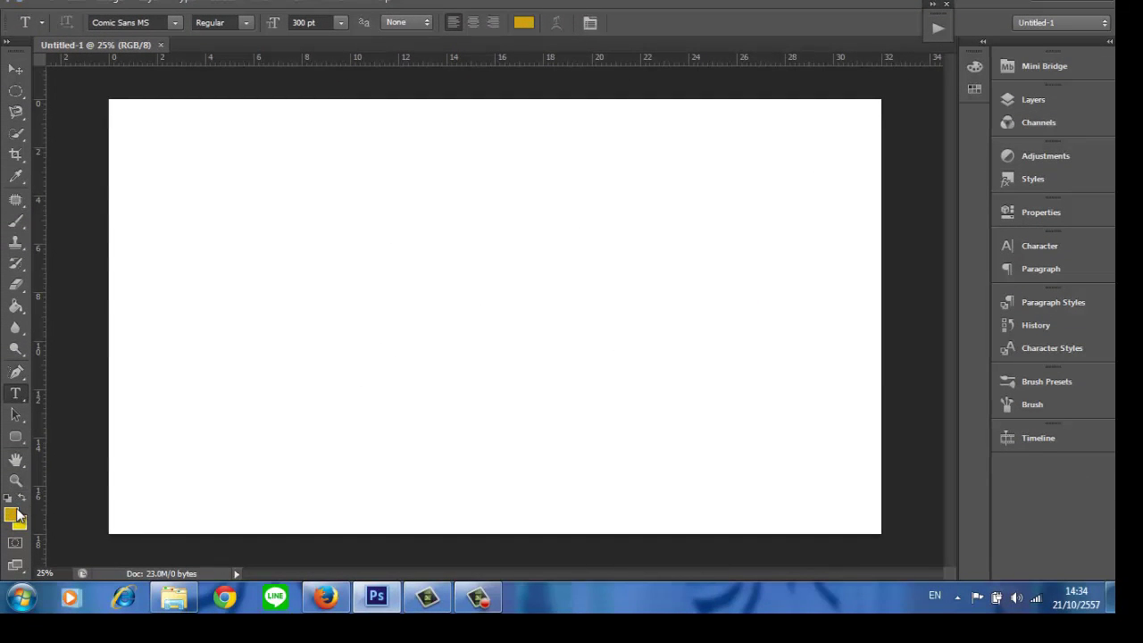
Fill the whole canvas with the foreground color three times using the Paint Bucket at 40% opacity, keeping Foreground as the fill source
{"action": "left_click", "coordinate": [17, 309]}
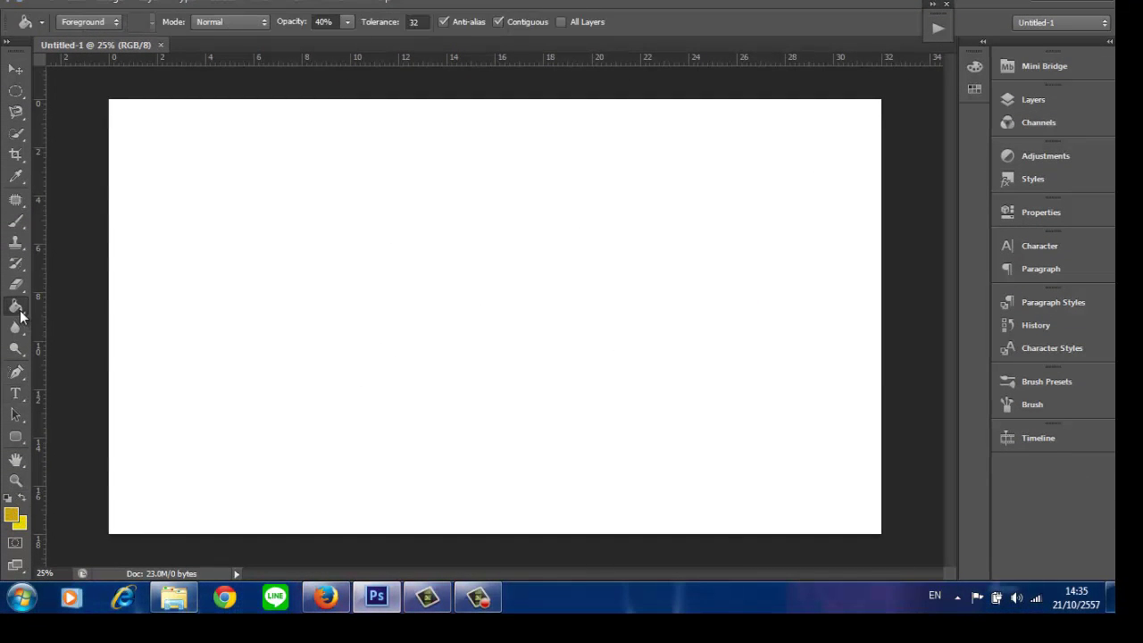
{"action": "left_click", "coordinate": [274, 316]}
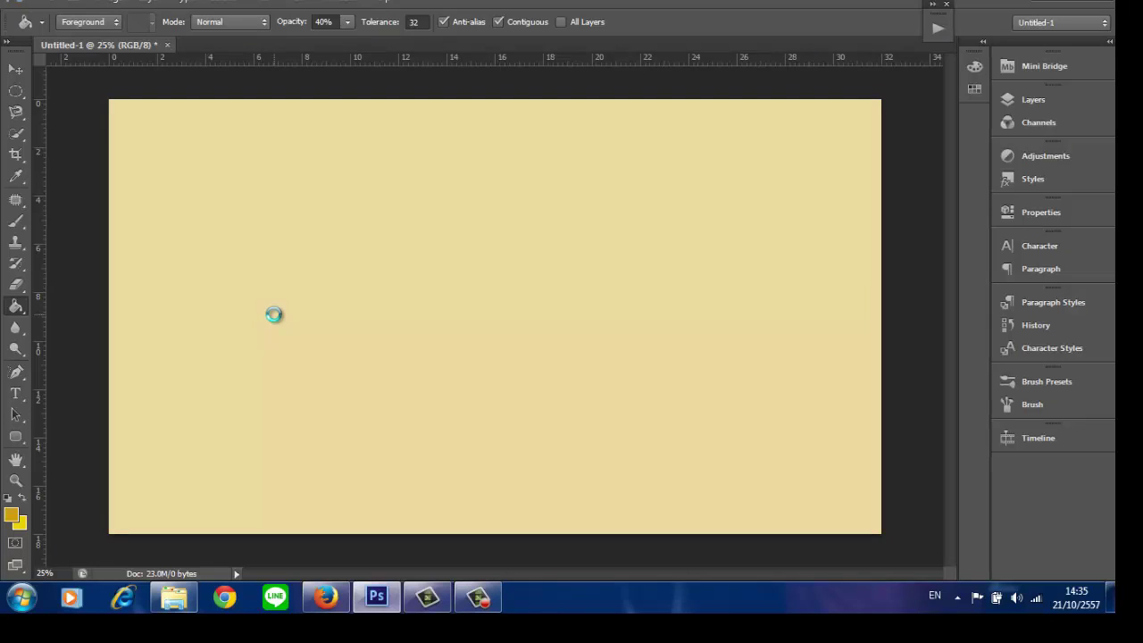
{"action": "left_click", "coordinate": [143, 509]}
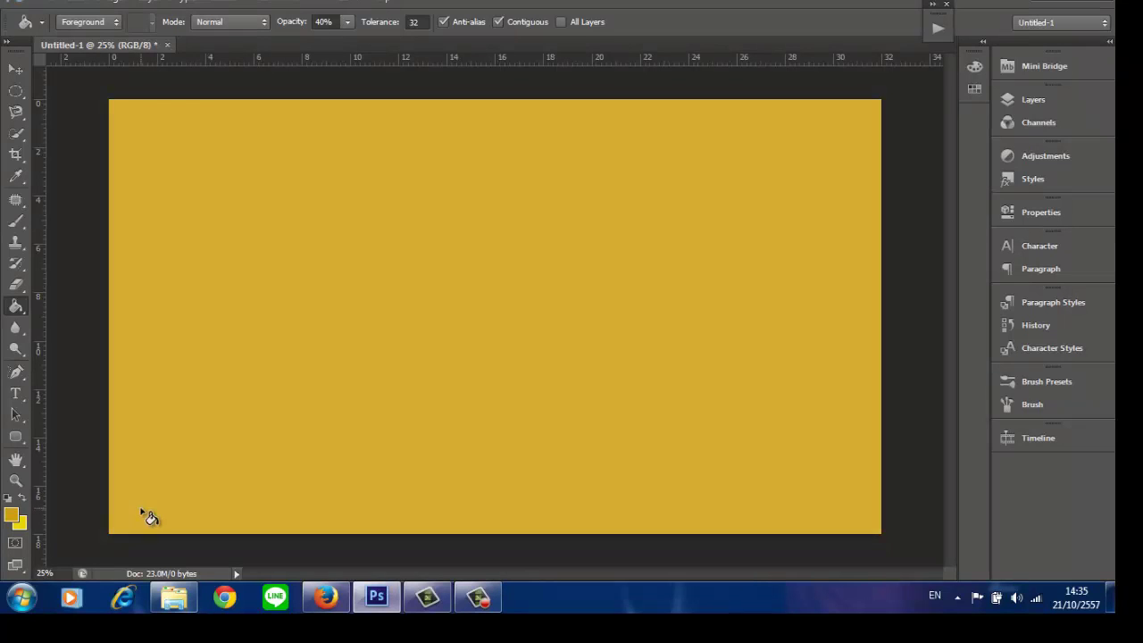
{"action": "left_click", "coordinate": [140, 508]}
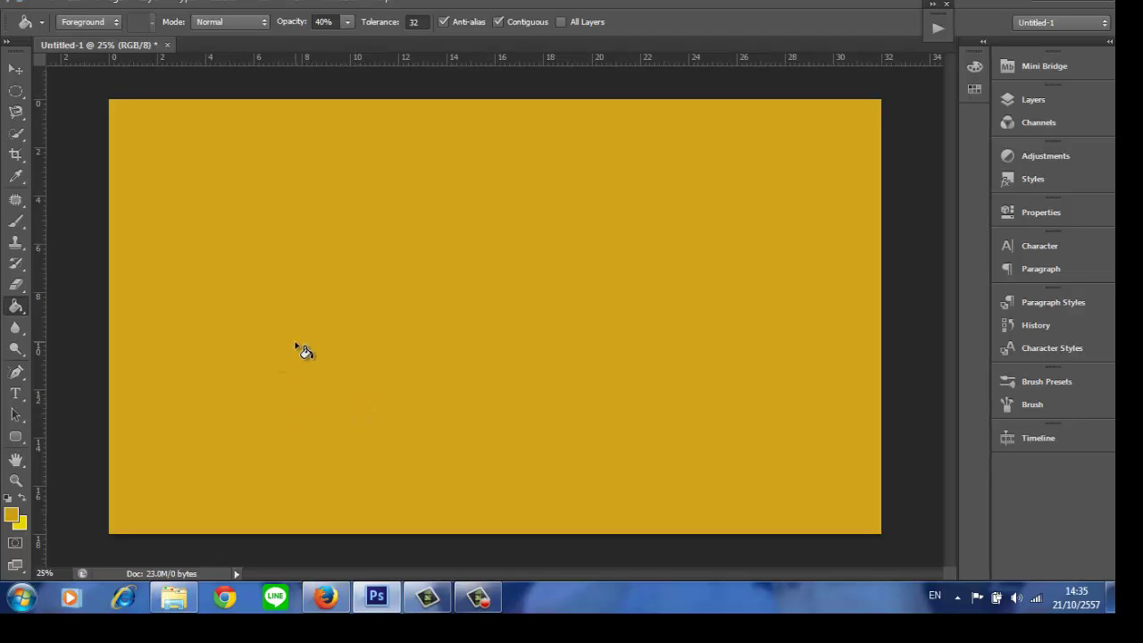
{"action": "left_click", "coordinate": [114, 21]}
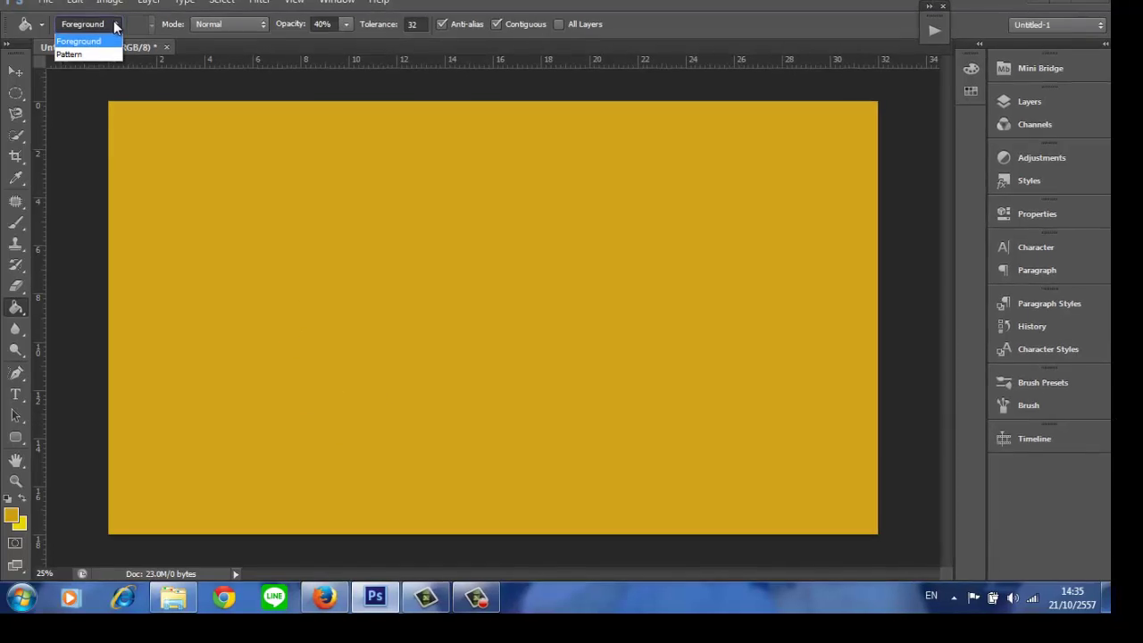
{"action": "left_click", "coordinate": [112, 40]}
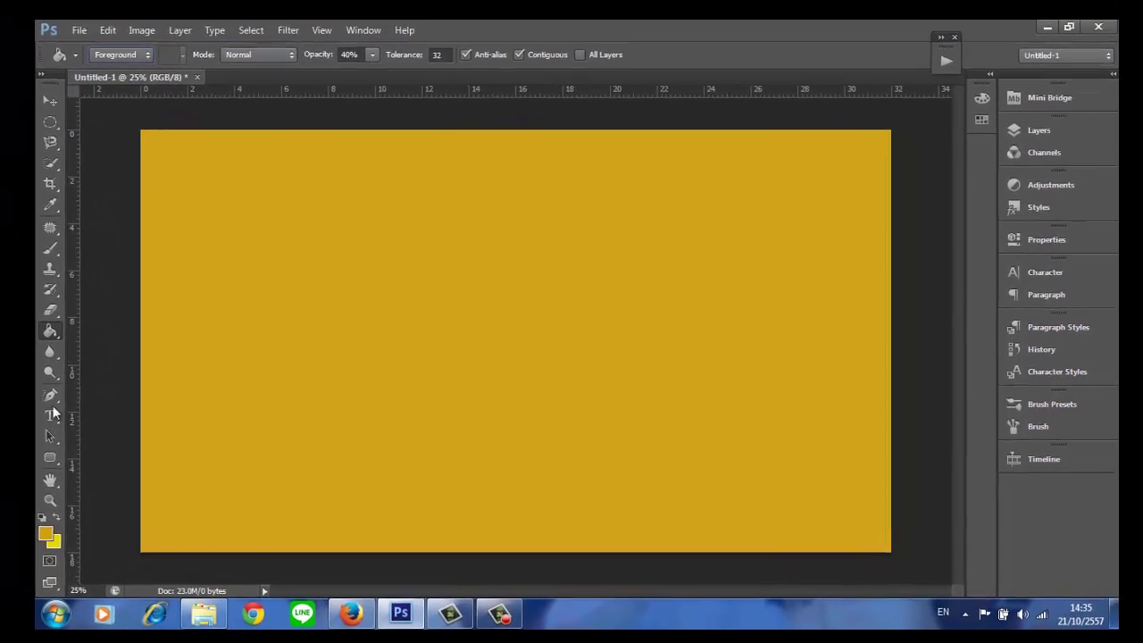
Add the text "snow" in Comic Sans MS Regular at 300 pt and move it to the middle of the canvas
{"action": "left_click", "coordinate": [50, 416]}
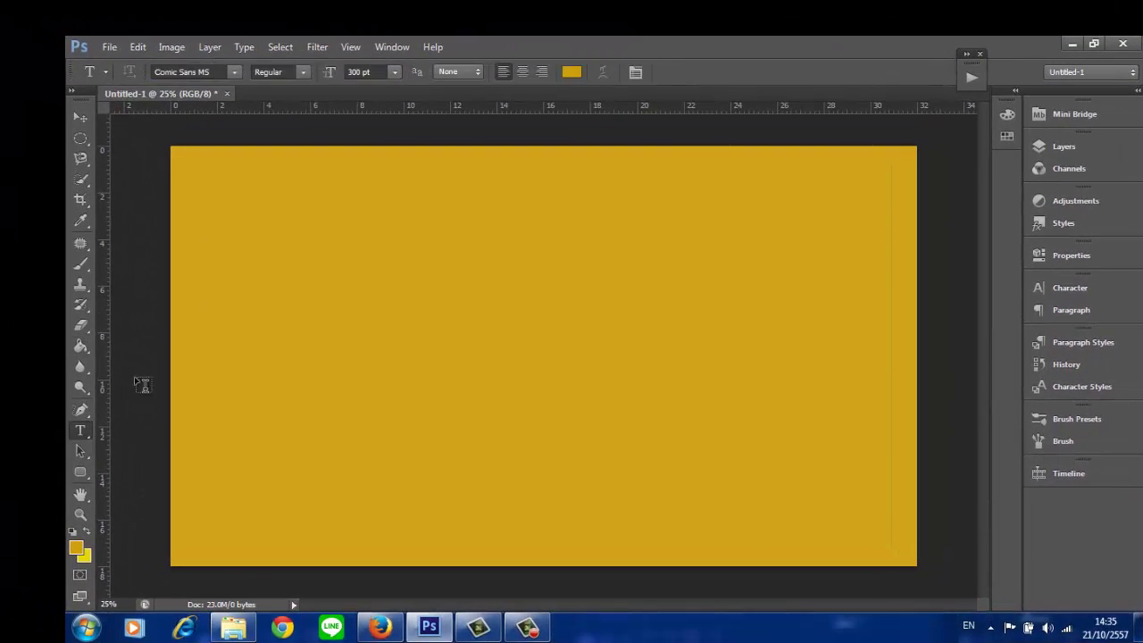
{"action": "left_click", "coordinate": [235, 71]}
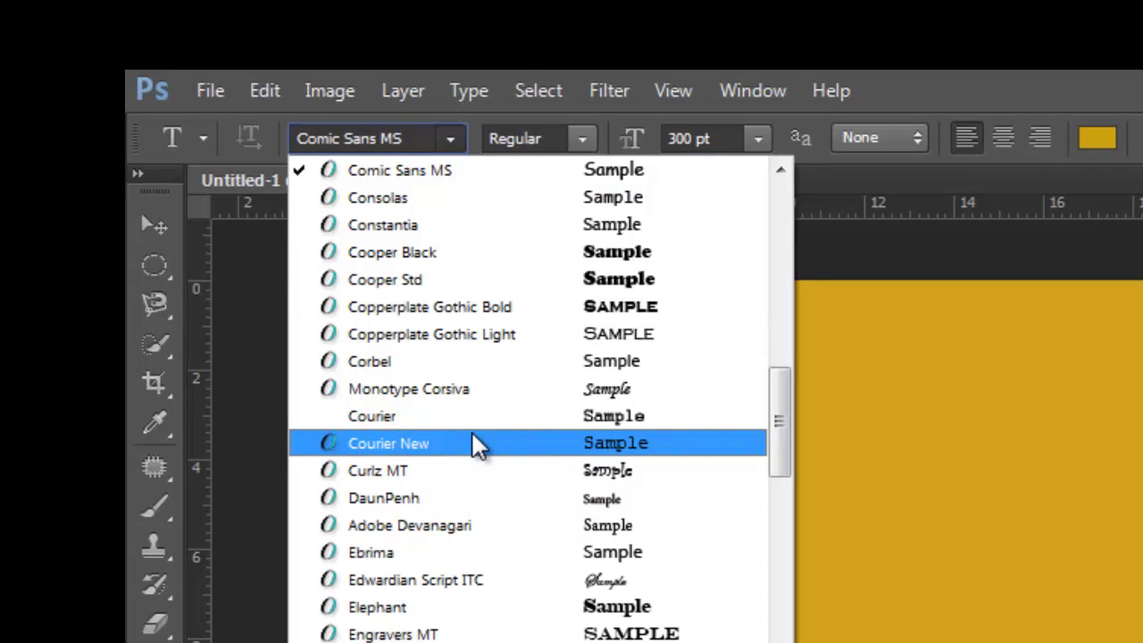
{"action": "left_click", "coordinate": [449, 175]}
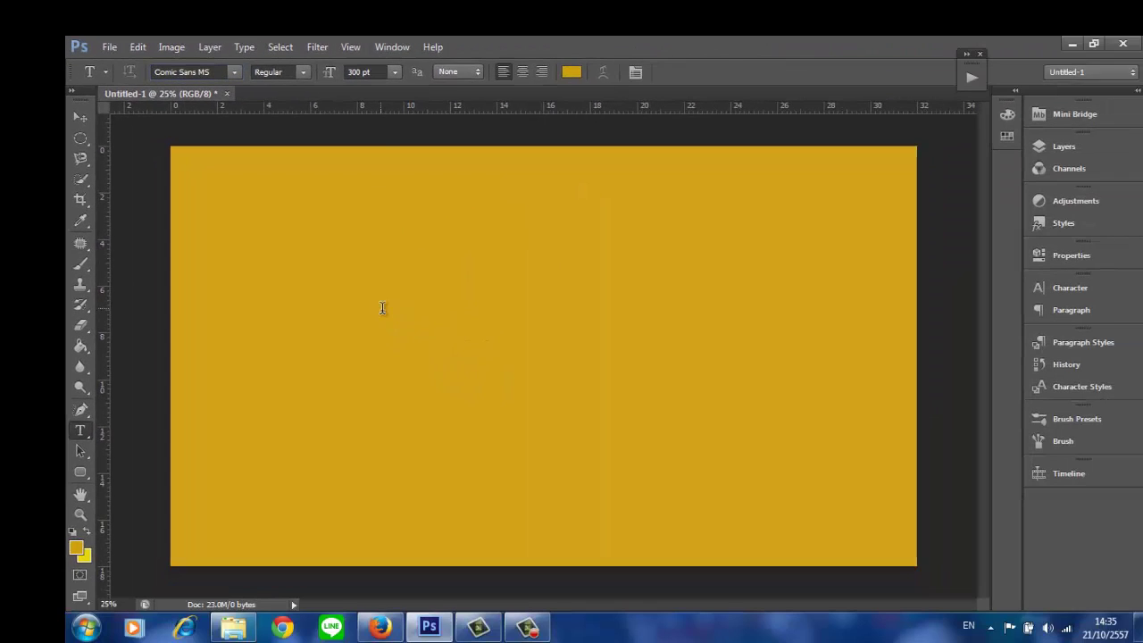
{"action": "left_click", "coordinate": [382, 309]}
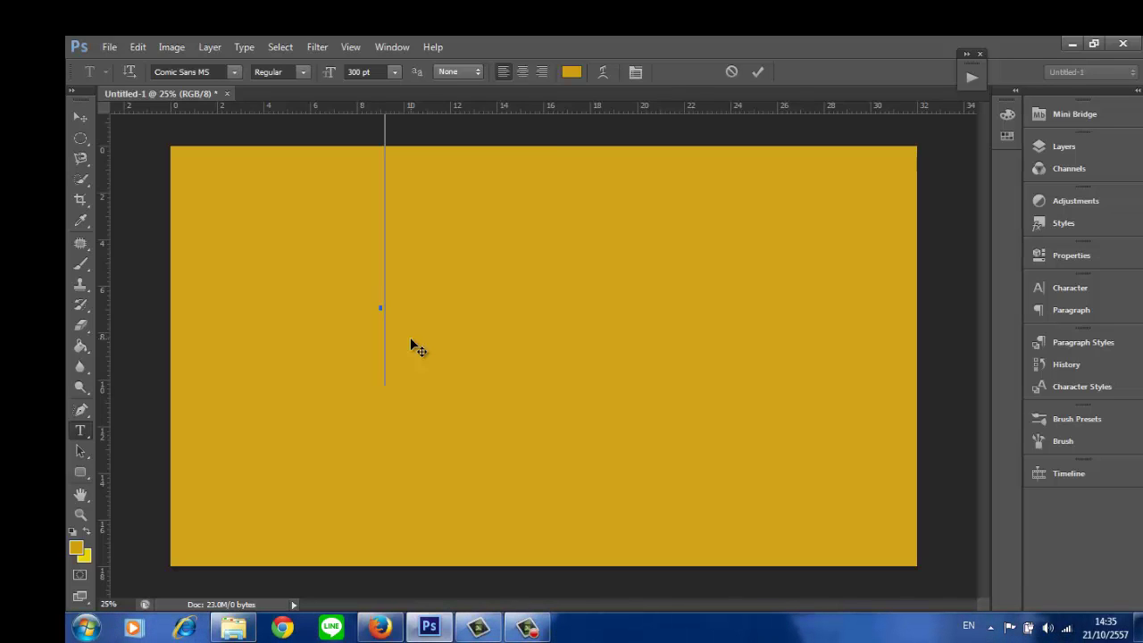
{"action": "type", "text": "S"}
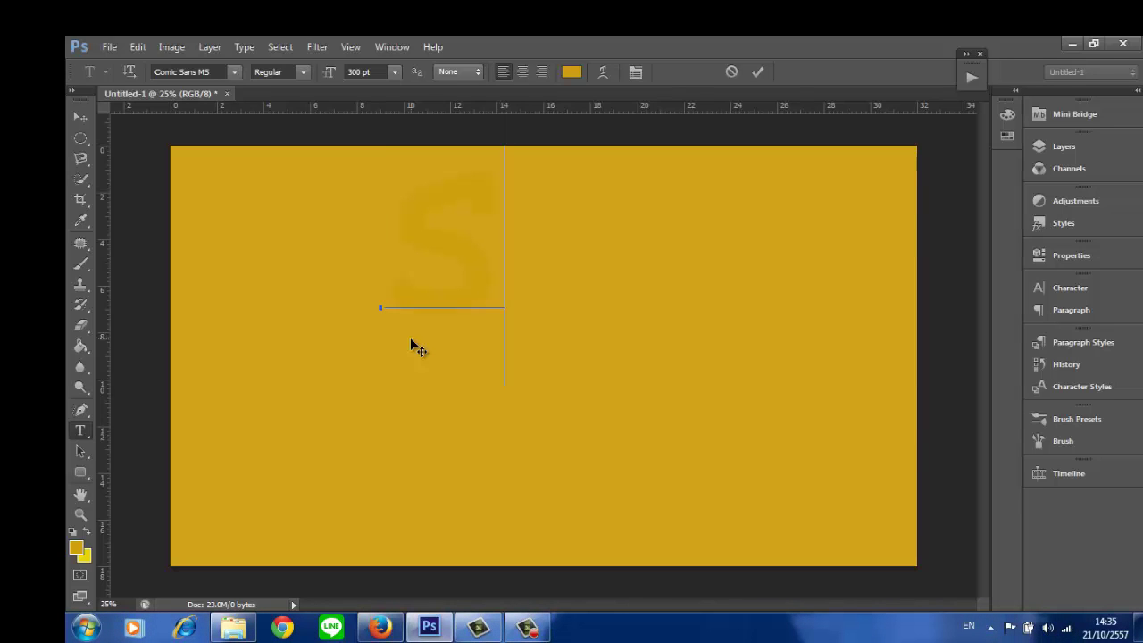
{"action": "type", "text": "no"}
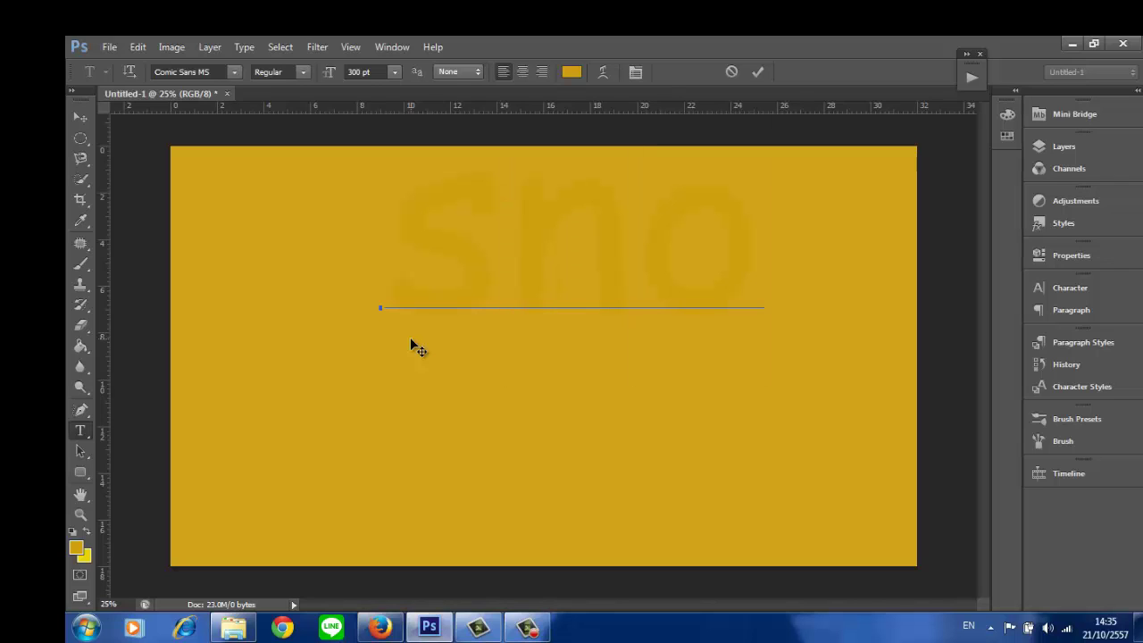
{"action": "type", "text": "w"}
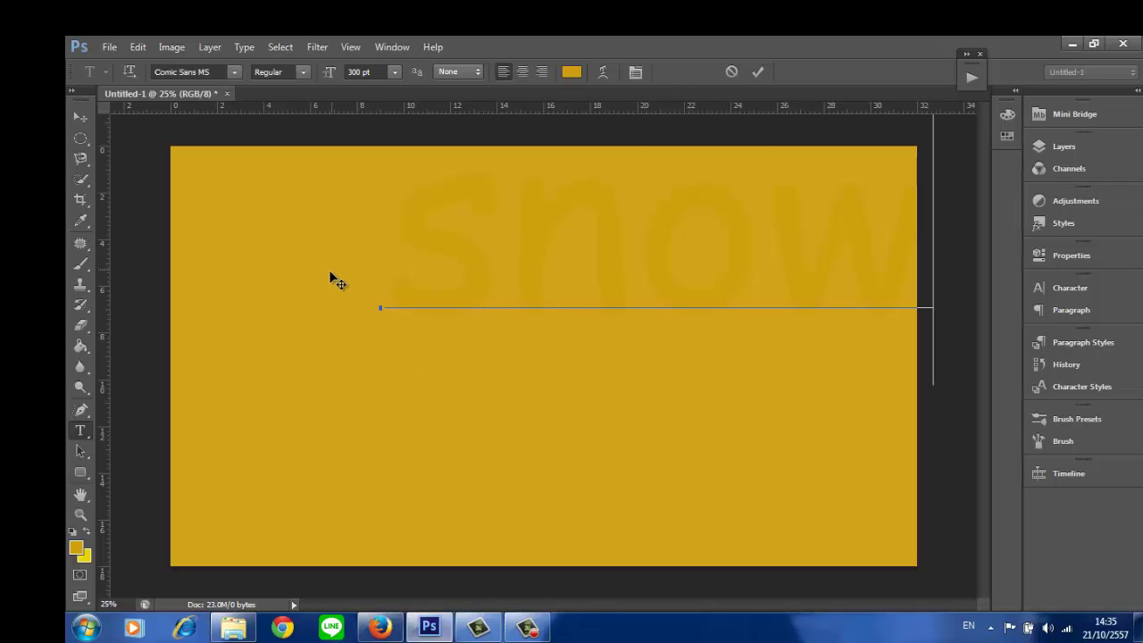
{"action": "left_click_drag", "start_coordinate": [331, 275], "coordinate": [234, 346]}
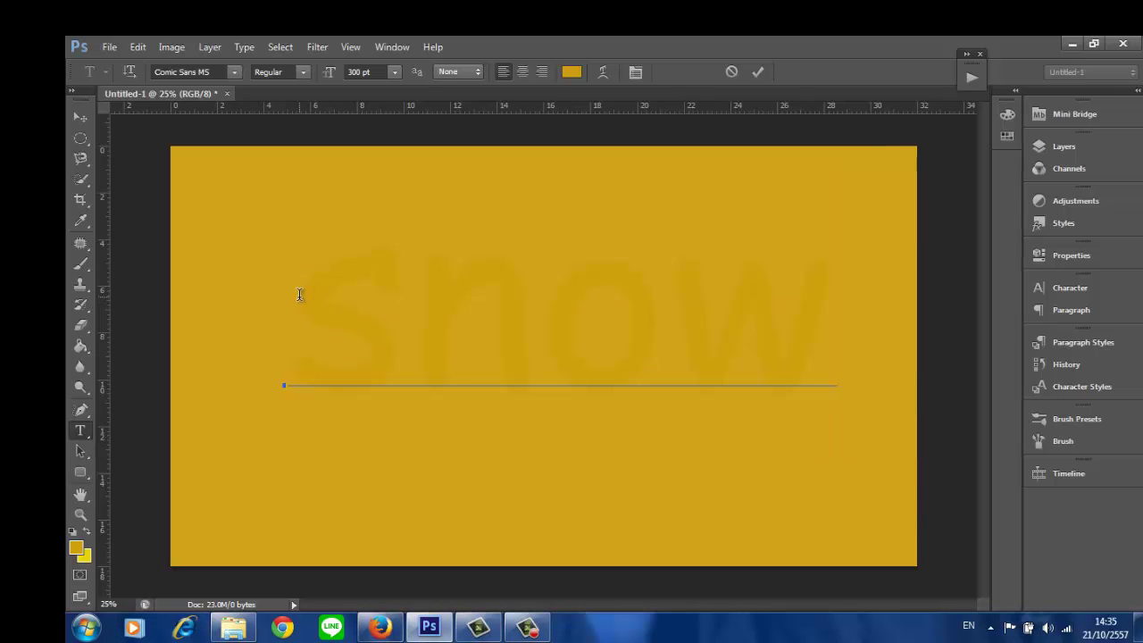
Change the color of the whole word "snow" to the pale beige d6c48e, keeping its size at 300 pt
{"action": "left_click_drag", "start_coordinate": [299, 295], "coordinate": [847, 321]}
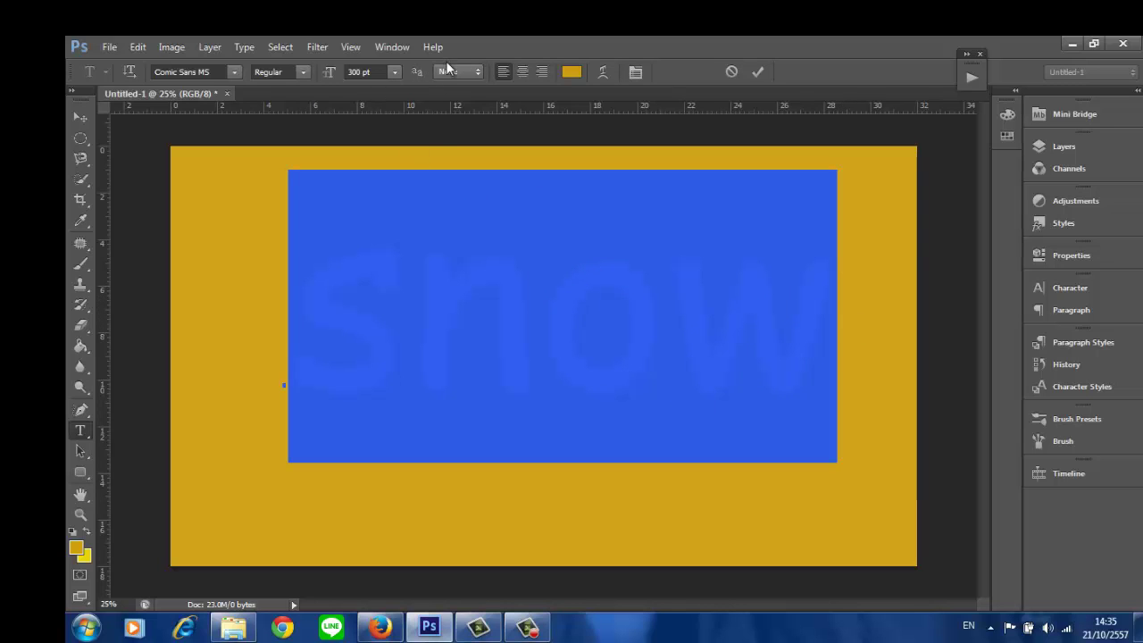
{"action": "left_click", "coordinate": [565, 73]}
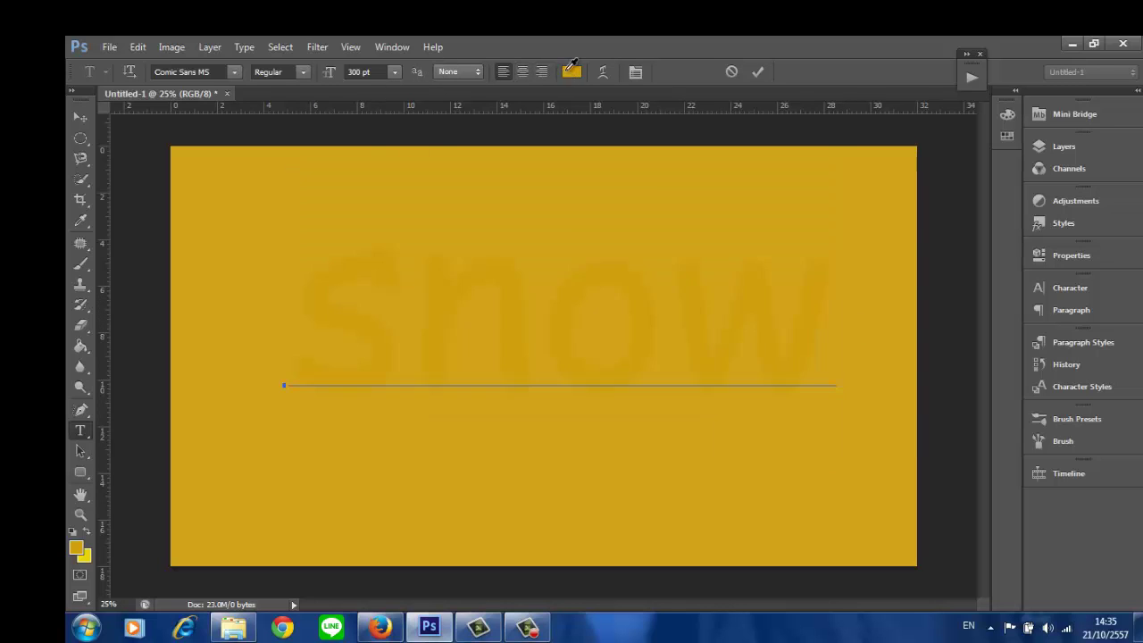
{"action": "left_click", "coordinate": [441, 192]}
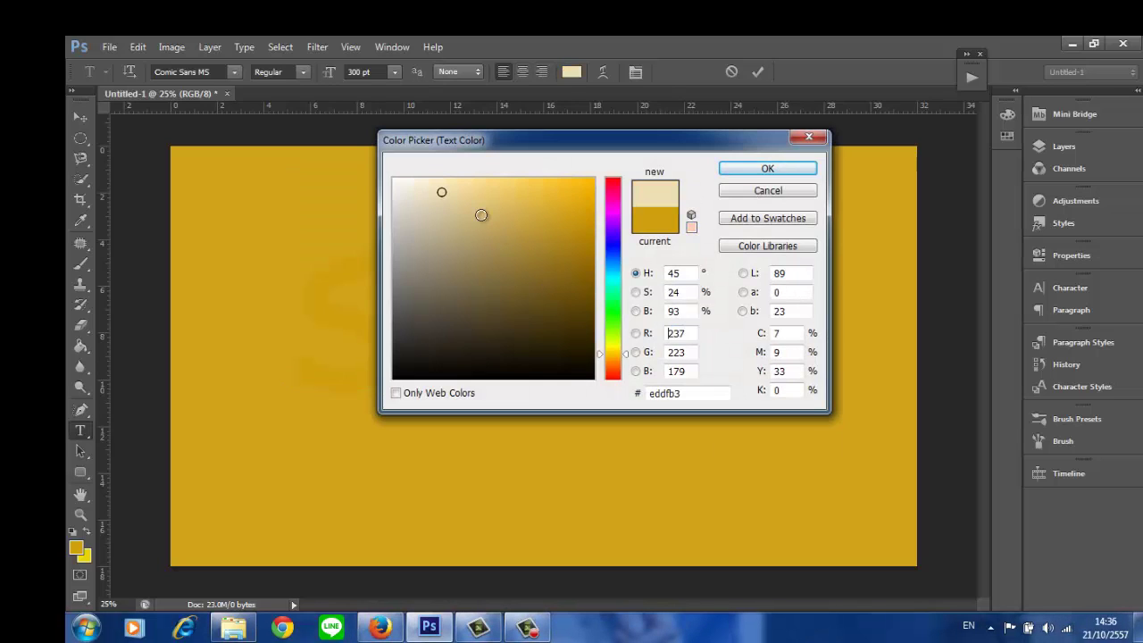
{"action": "left_click", "coordinate": [481, 216]}
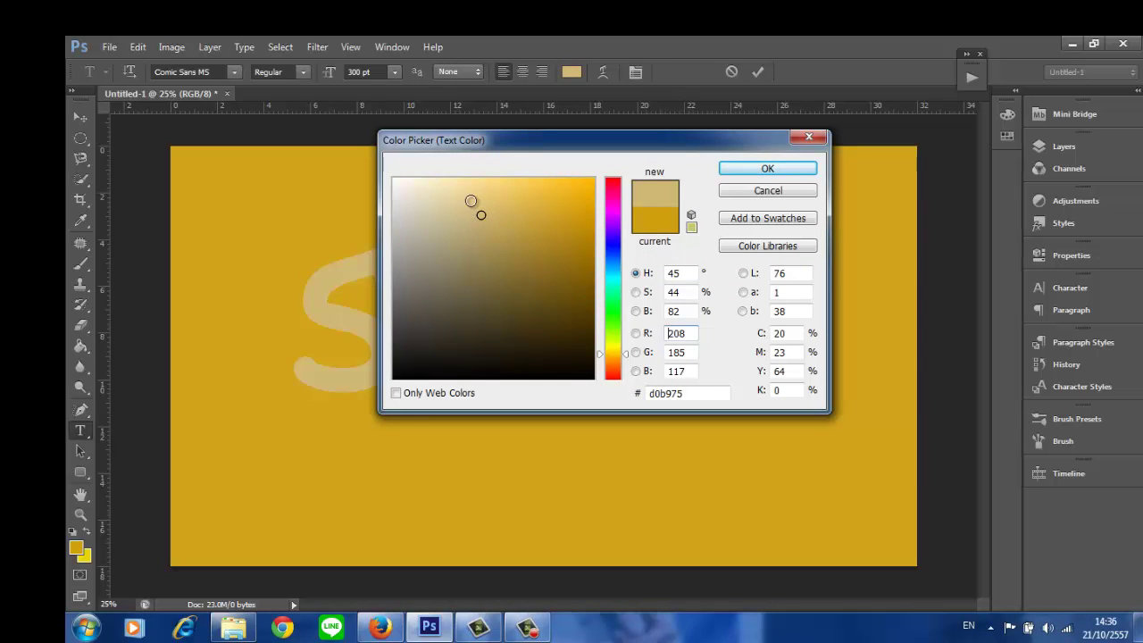
{"action": "left_click", "coordinate": [473, 212]}
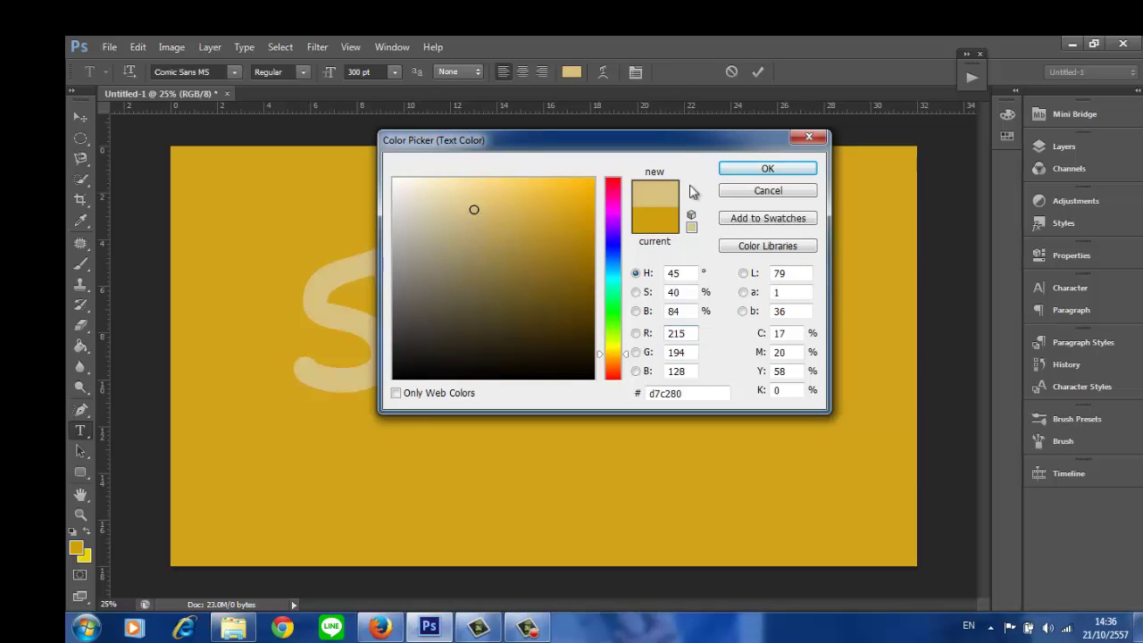
{"action": "left_click", "coordinate": [466, 209]}
{"action": "left_click_drag", "start_coordinate": [463, 213], "coordinate": [460, 210]}
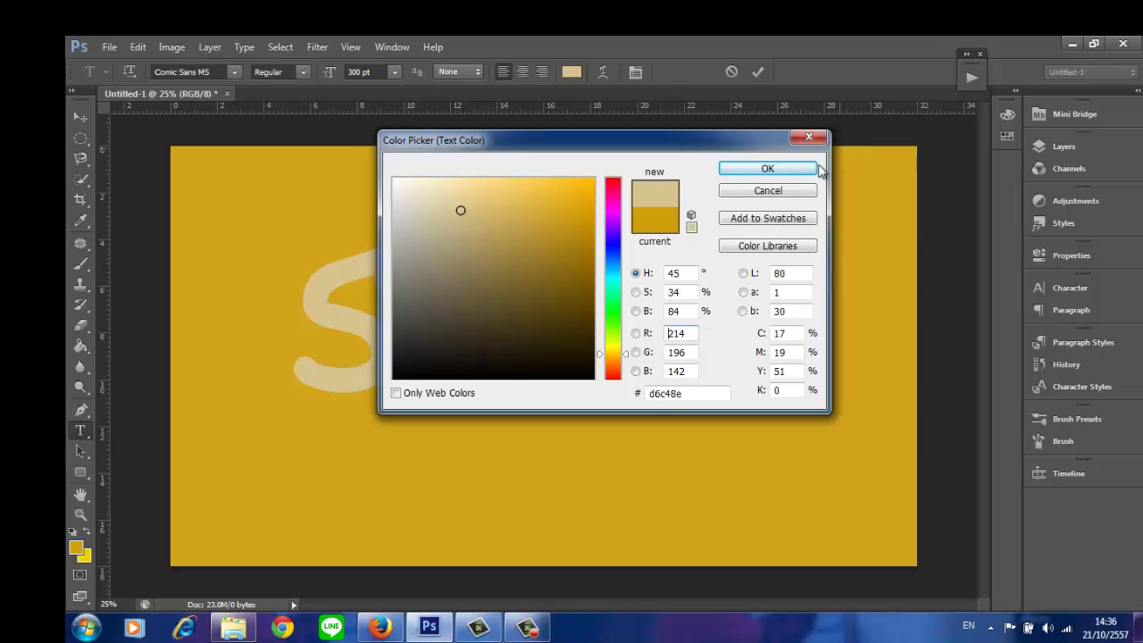
{"action": "left_click", "coordinate": [761, 172]}
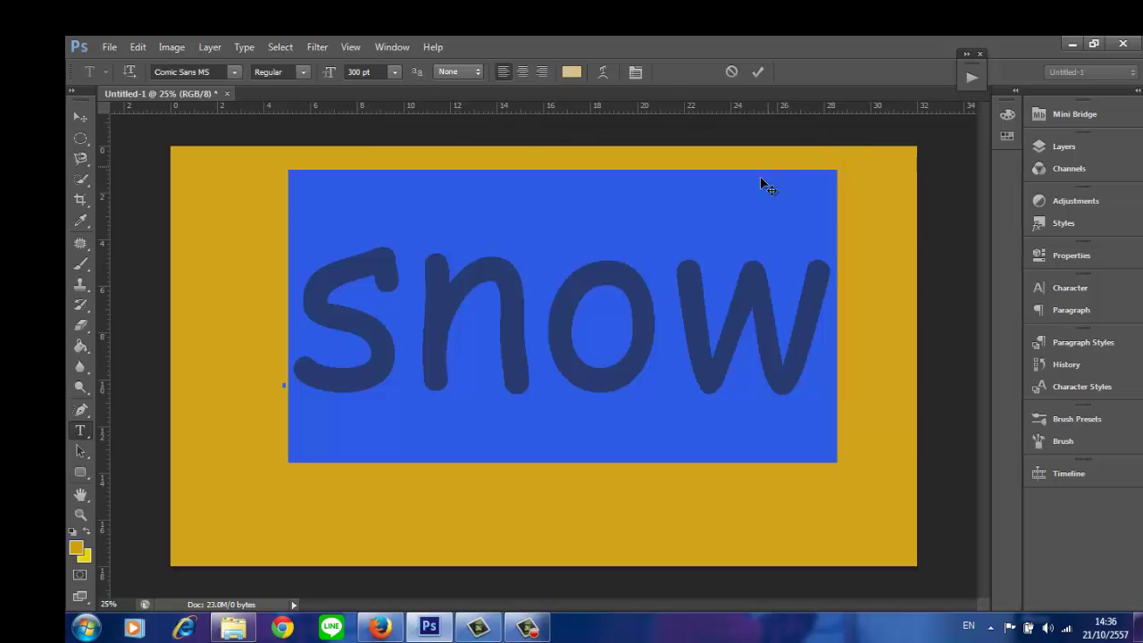
{"action": "left_click", "coordinate": [360, 71]}
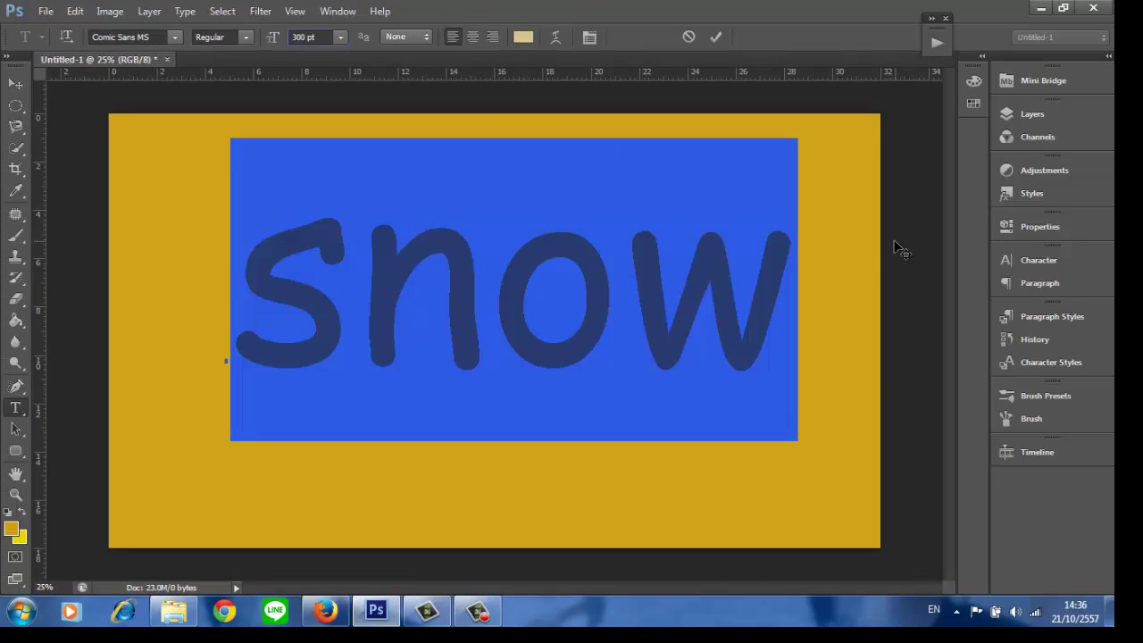
{"action": "left_click", "coordinate": [804, 256]}
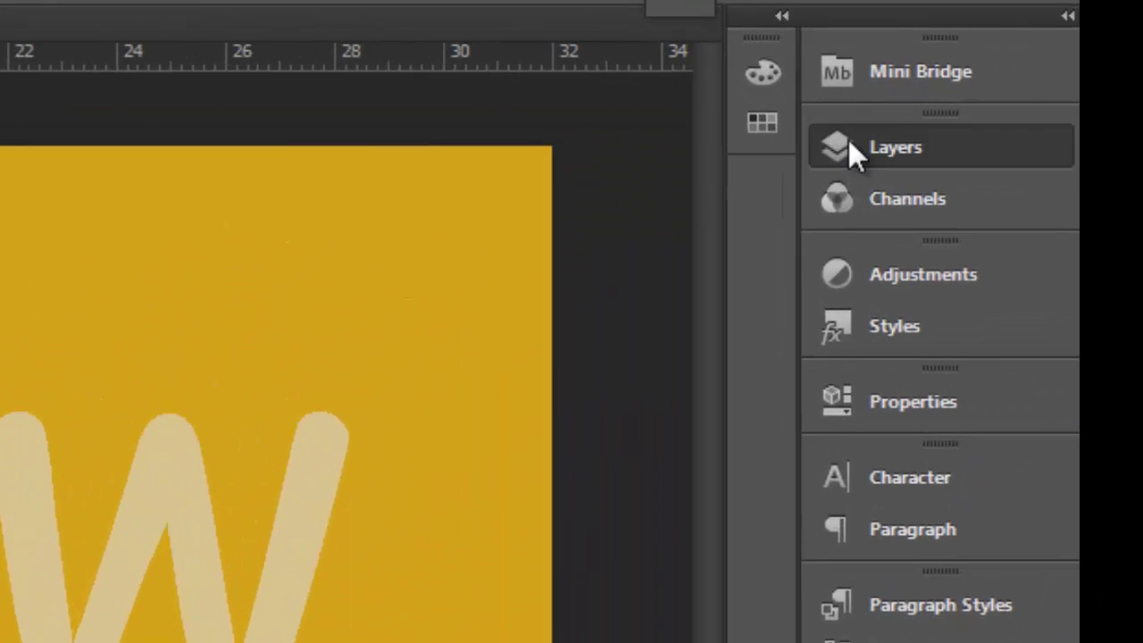
Show the layers and convert the locked Background into a regular layer named Layer 0
{"action": "left_click", "coordinate": [933, 129]}
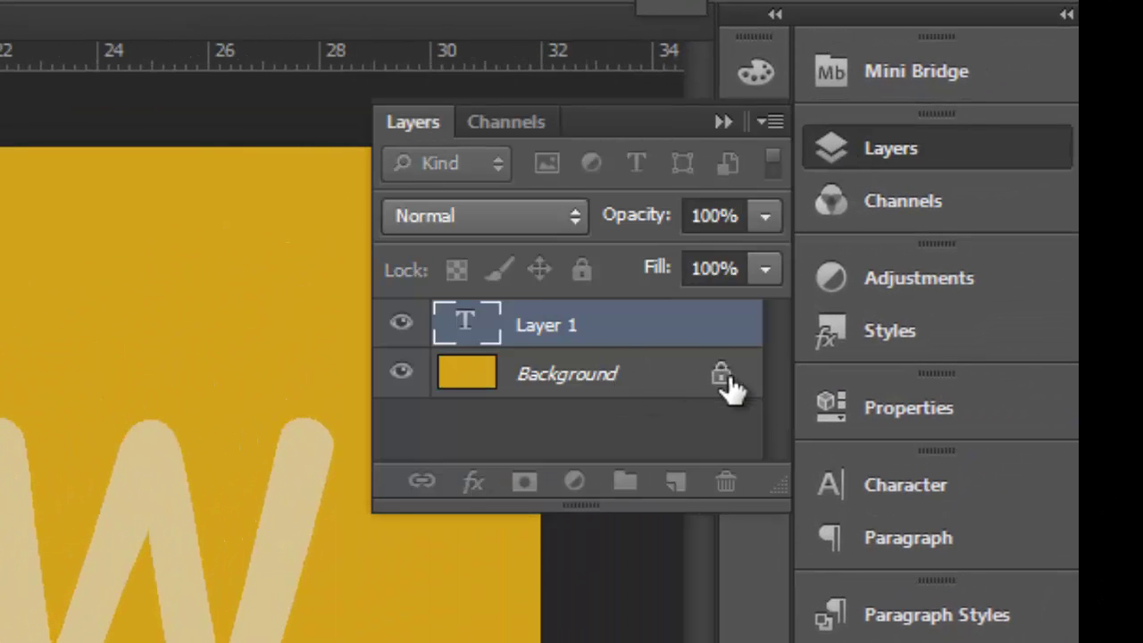
{"action": "double_click", "coordinate": [651, 383]}
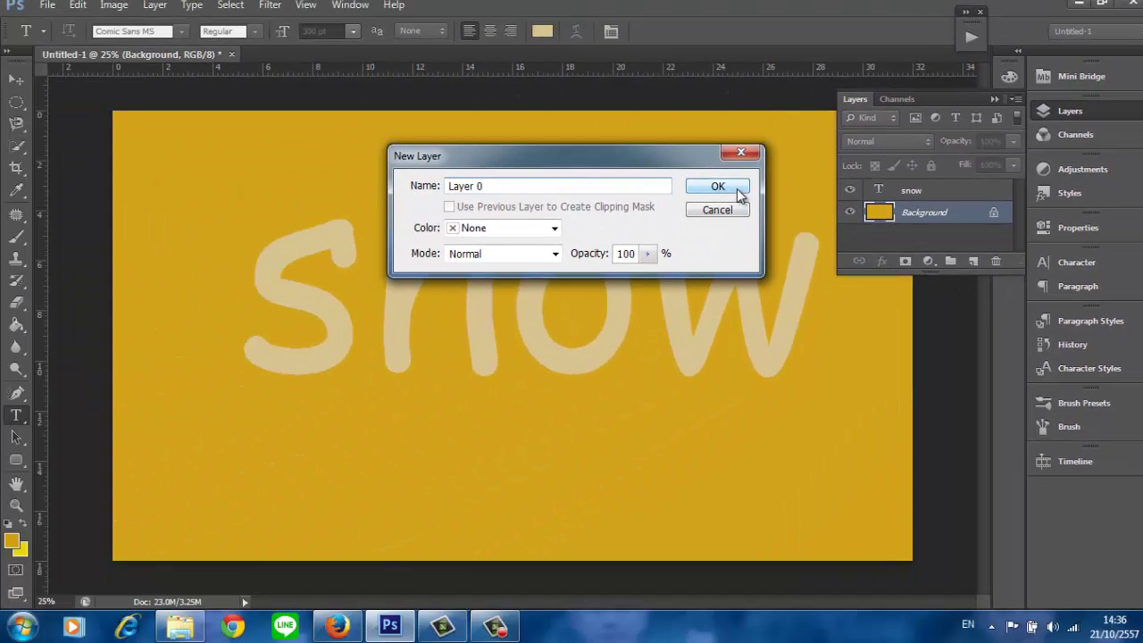
{"action": "left_click", "coordinate": [737, 189]}
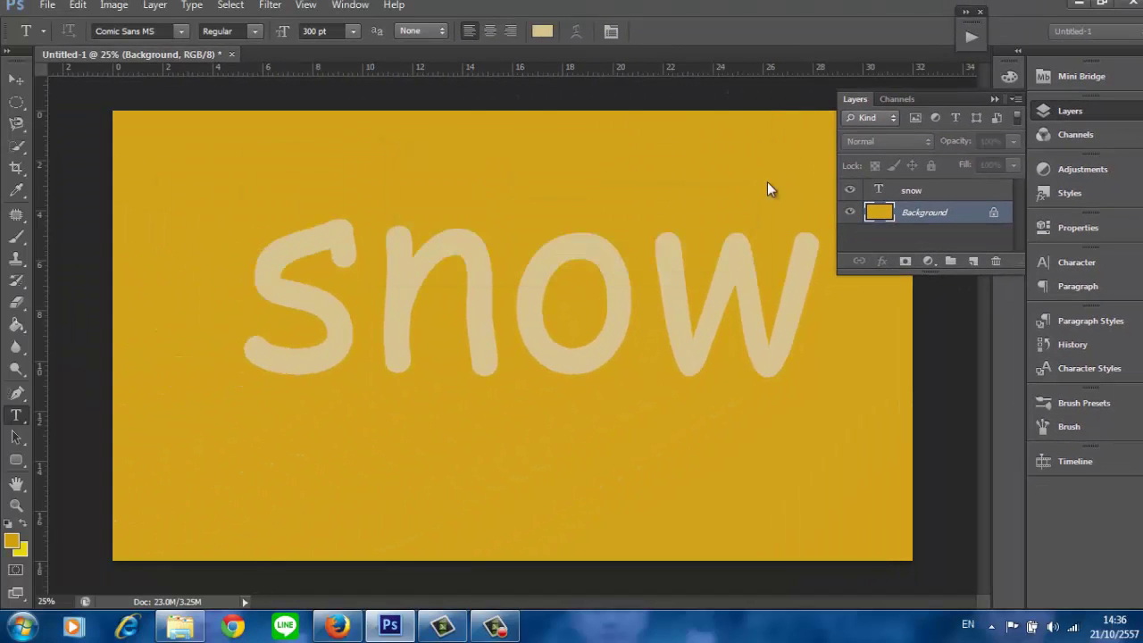
Add a Bevel & Emboss effect to the snow text layer with the Inner Bevel style, Smooth technique and Up direction
{"action": "double_click", "coordinate": [909, 192]}
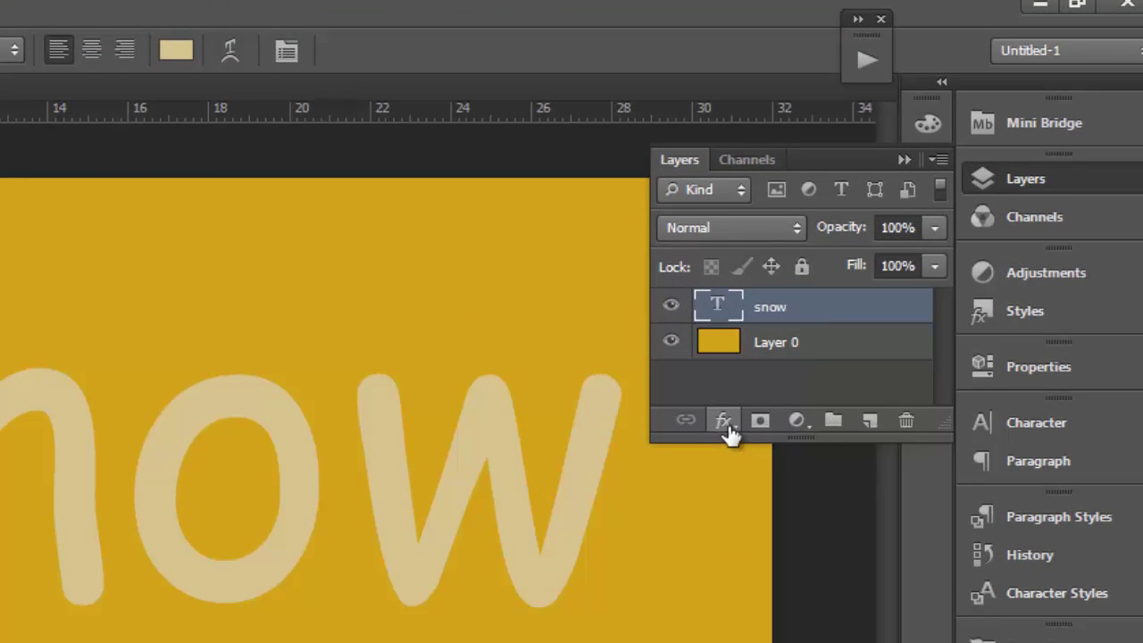
{"action": "left_click", "coordinate": [726, 427]}
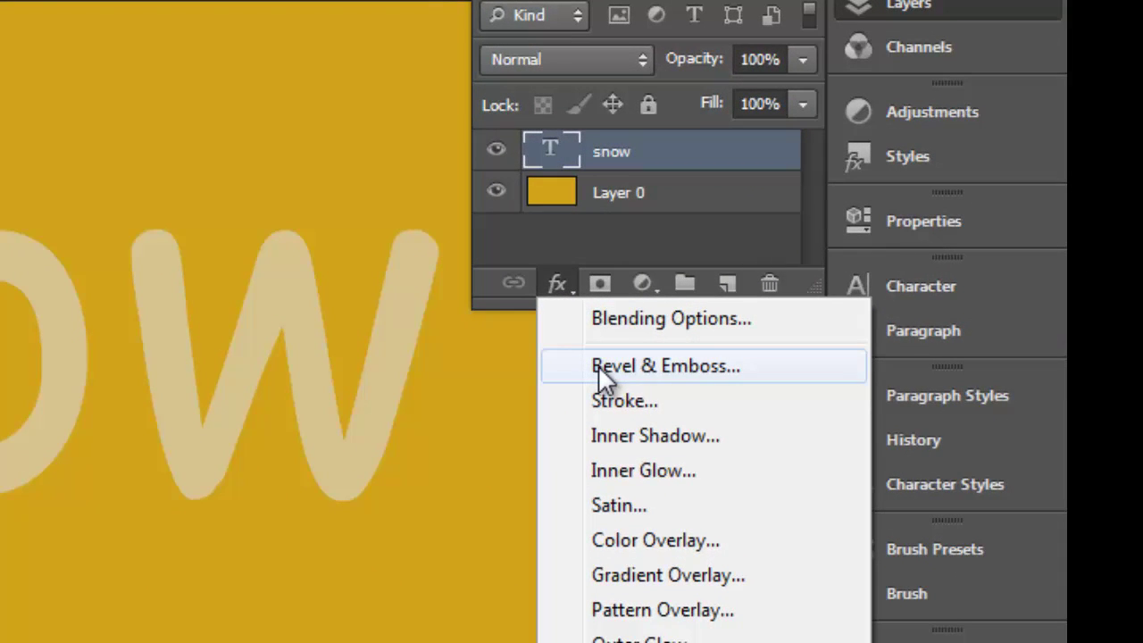
{"action": "left_click", "coordinate": [599, 366]}
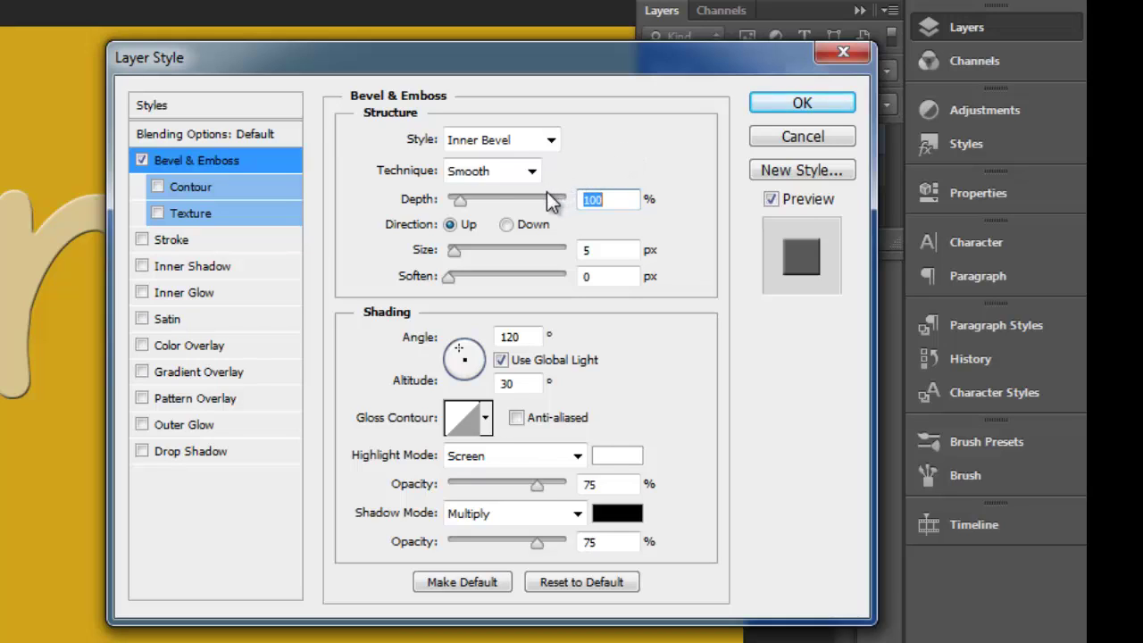
{"action": "left_click", "coordinate": [550, 145]}
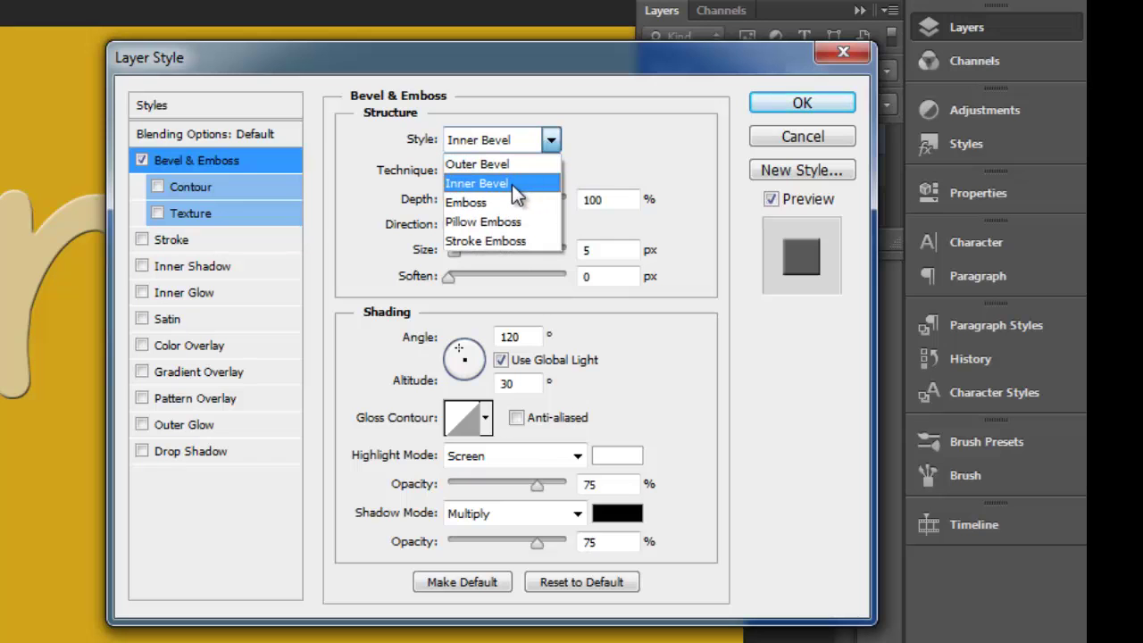
{"action": "left_click", "coordinate": [511, 185]}
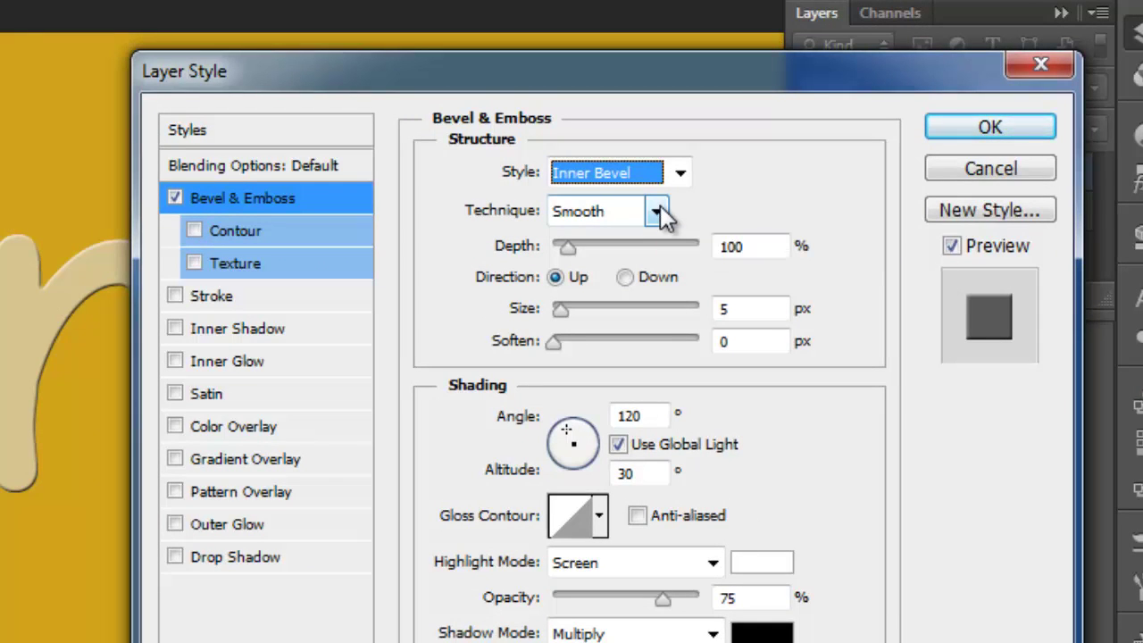
{"action": "left_click", "coordinate": [659, 210]}
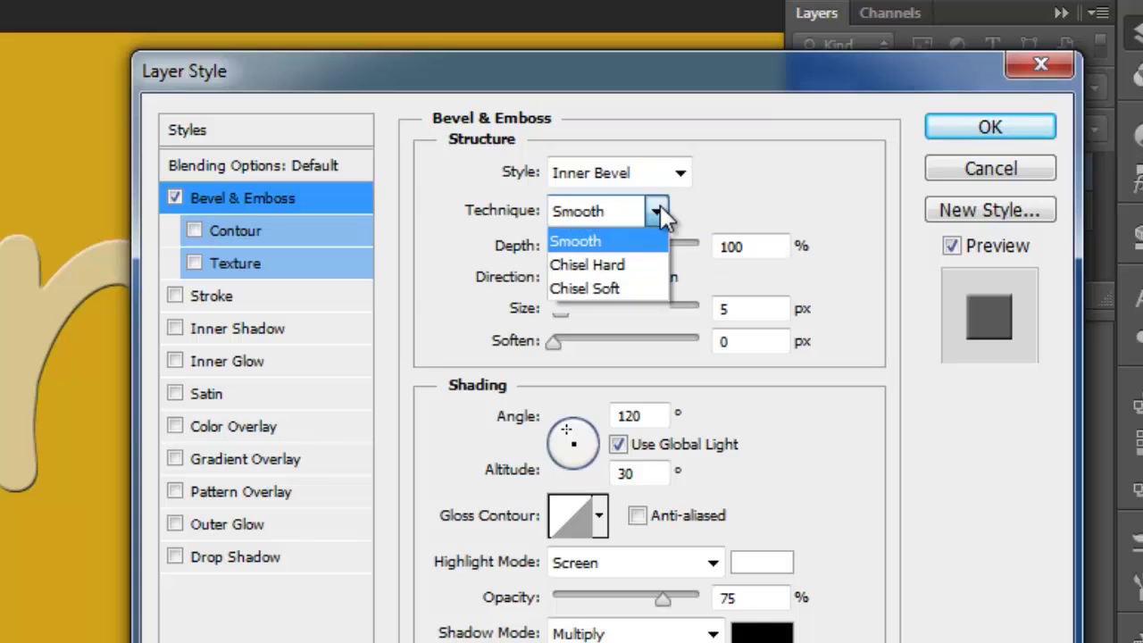
{"action": "left_click", "coordinate": [589, 249]}
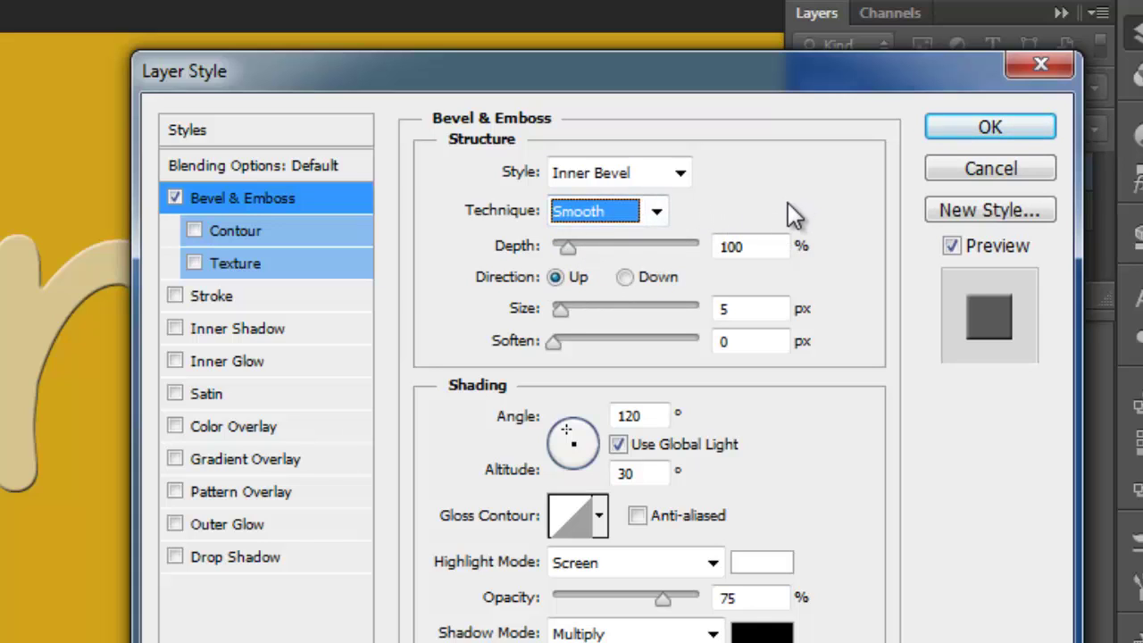
{"action": "left_click", "coordinate": [554, 278]}
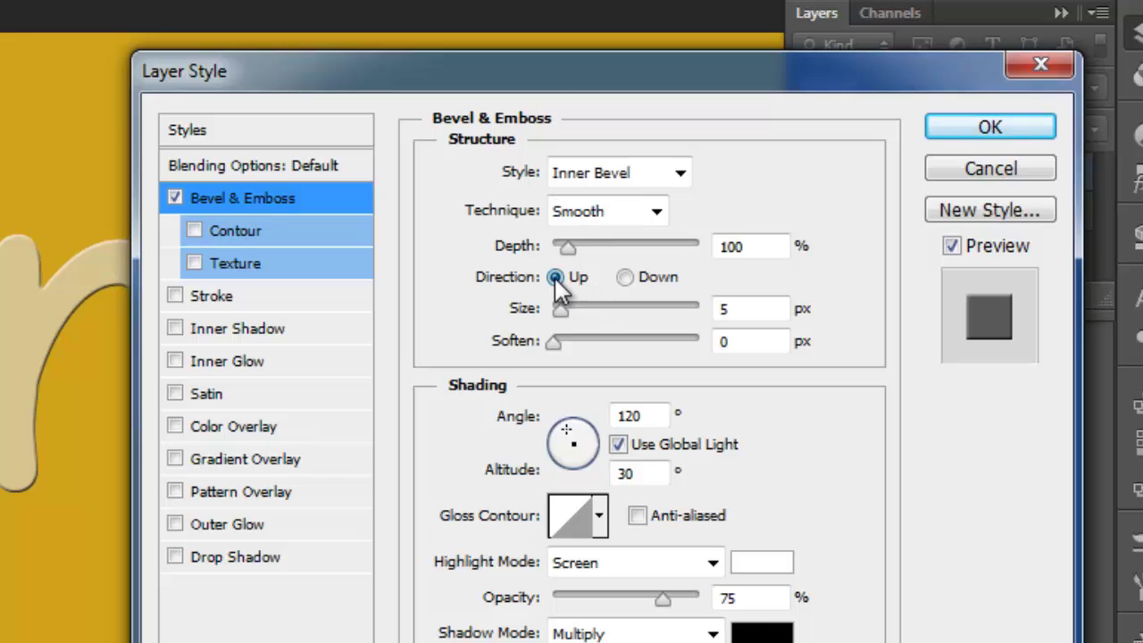
Set the text bevel's size to 2 px and its soften value to 4 px
{"action": "left_click", "coordinate": [768, 309]}
{"action": "key", "text": "BackSpace"}
{"action": "type", "text": "2"}
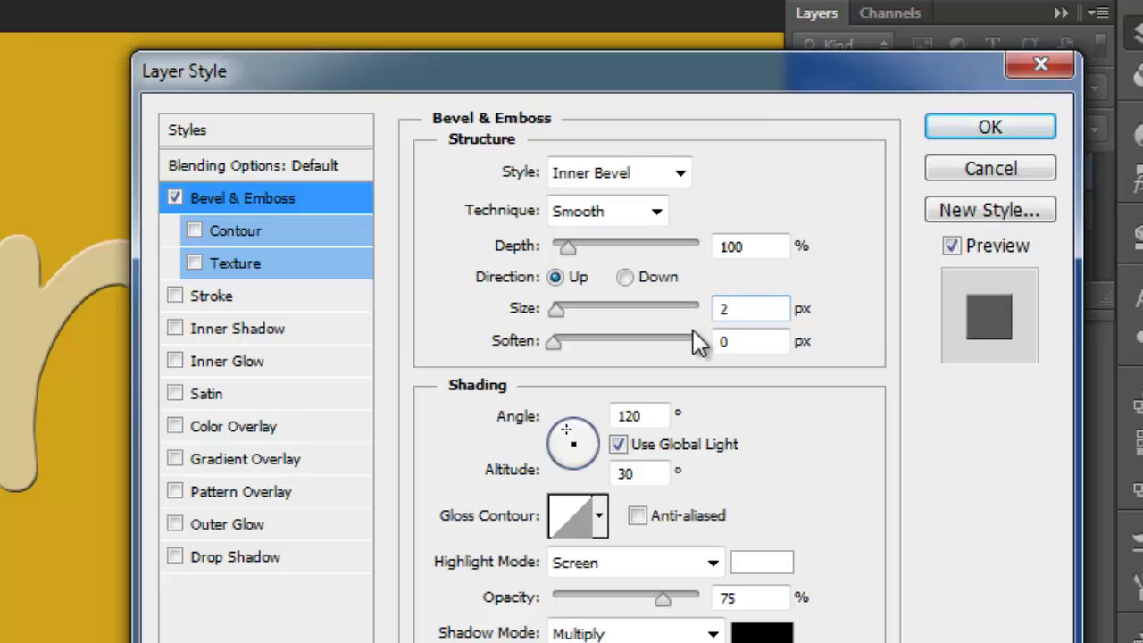
{"action": "left_click", "coordinate": [731, 342]}
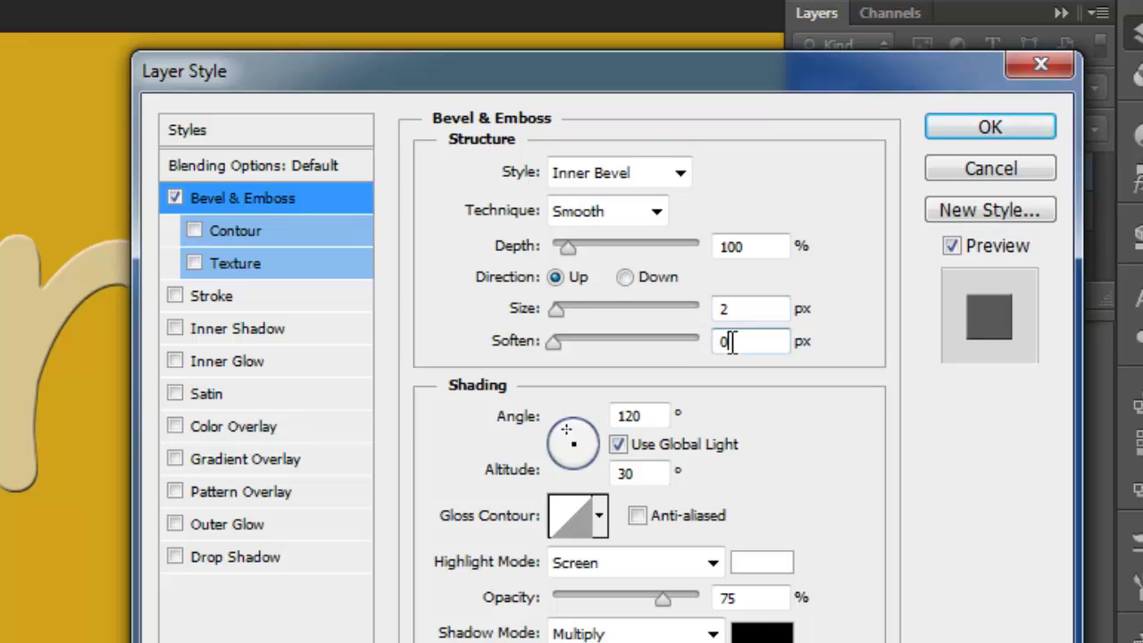
{"action": "key", "text": "BackSpace"}
{"action": "type", "text": "4"}
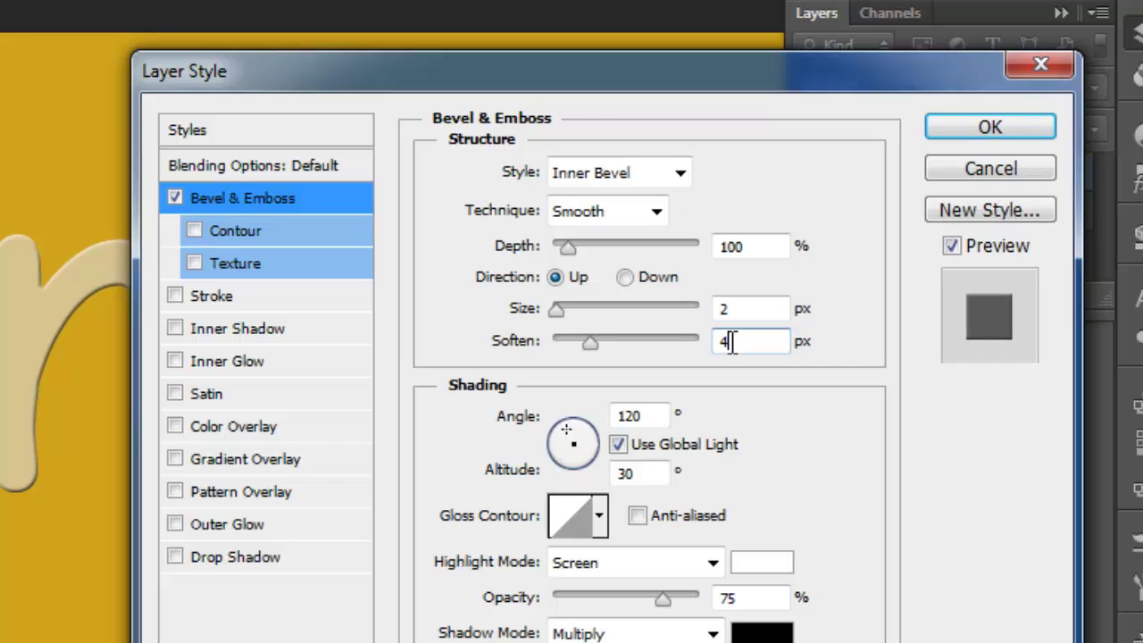
Set the bevel's shading angle to 135°, leaving the altitude at 30°
{"action": "left_click", "coordinate": [641, 416]}
{"action": "key", "text": "BackSpace"}
{"action": "key", "text": "BackSpace"}
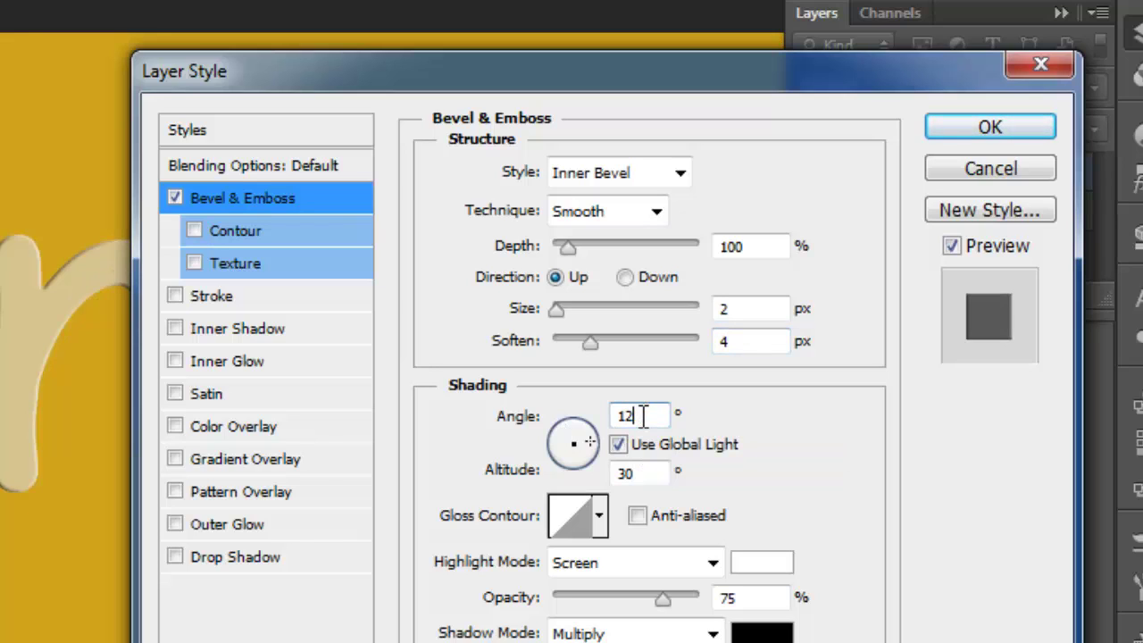
{"action": "type", "text": "35"}
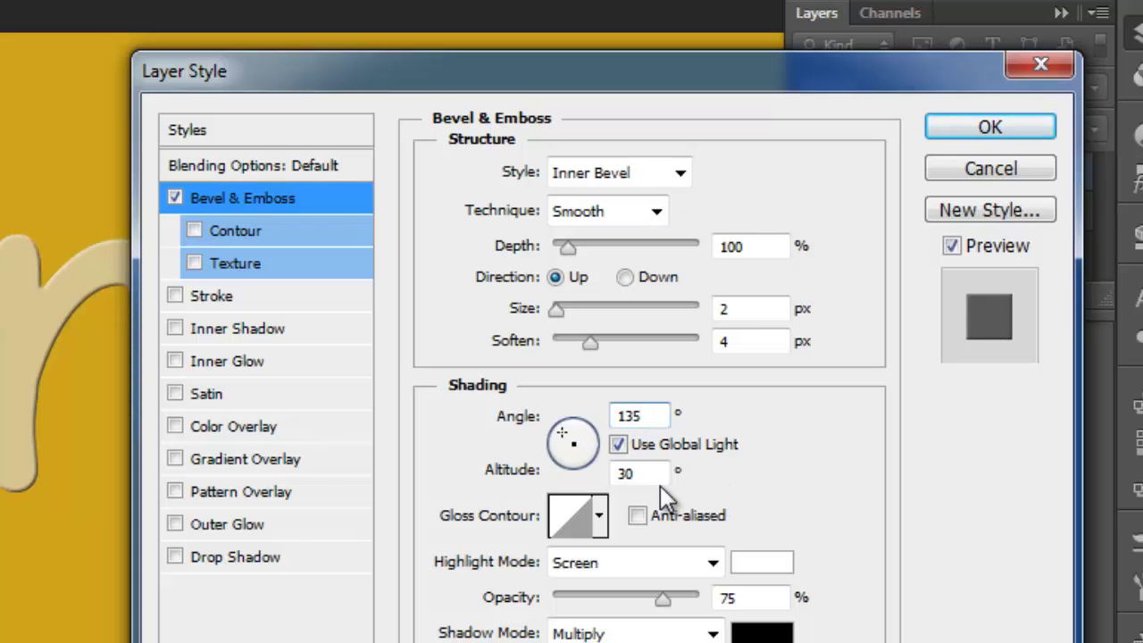
{"action": "left_click", "coordinate": [641, 475]}
Add a 1 px stroke positioned outside the text and apply the layer effects
{"action": "left_click", "coordinate": [203, 303]}
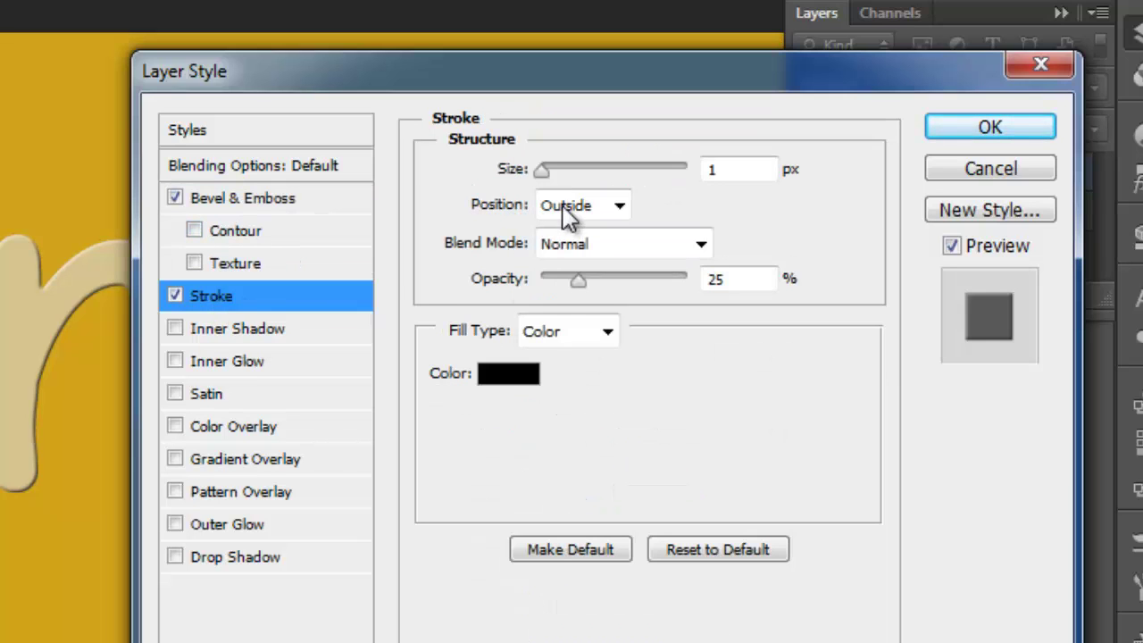
{"action": "left_click", "coordinate": [728, 172]}
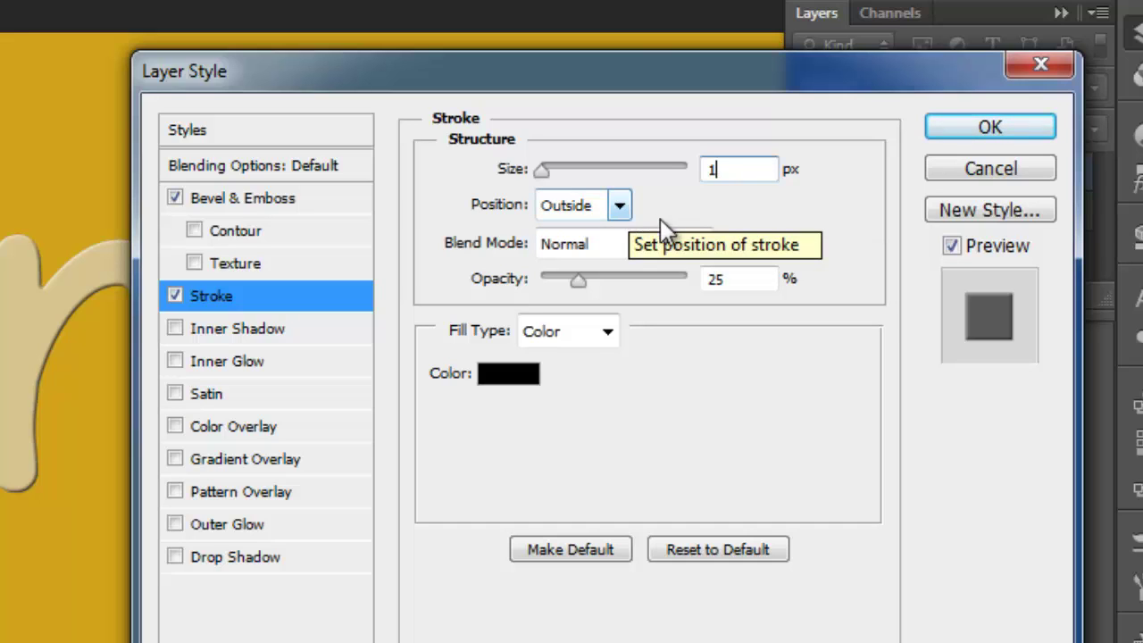
{"action": "left_click", "coordinate": [624, 207]}
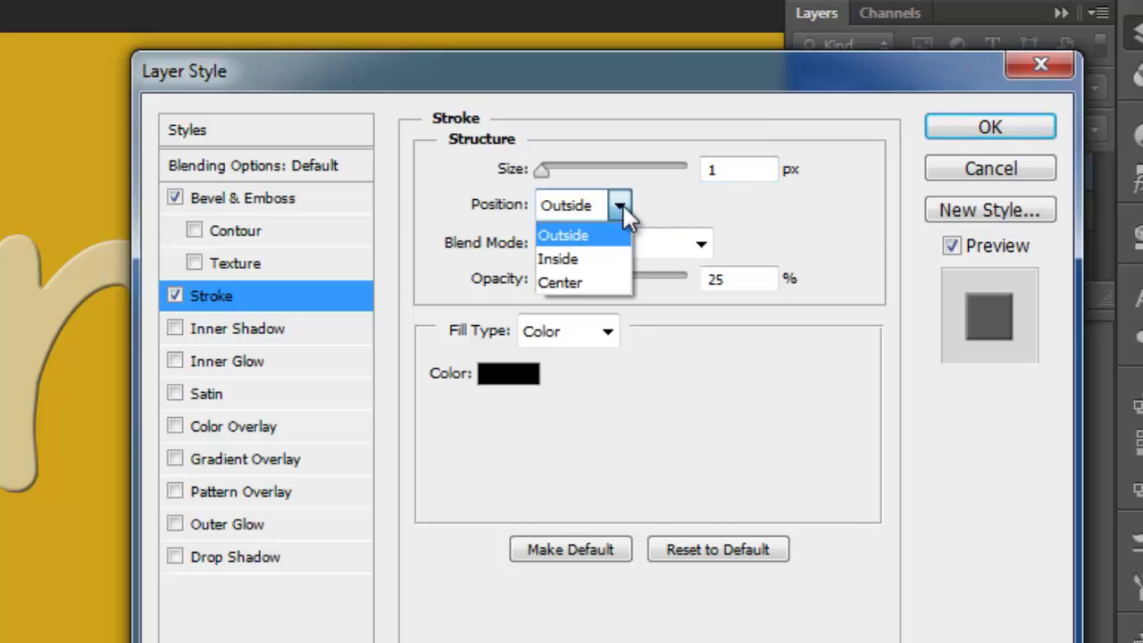
{"action": "left_click", "coordinate": [583, 235]}
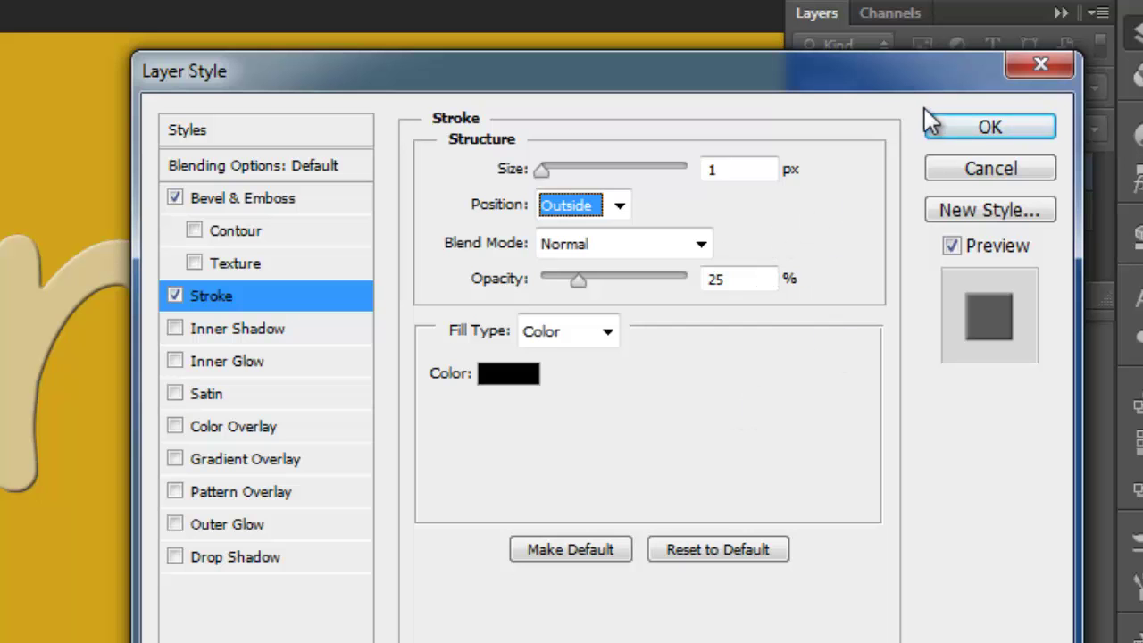
{"action": "left_click", "coordinate": [985, 131]}
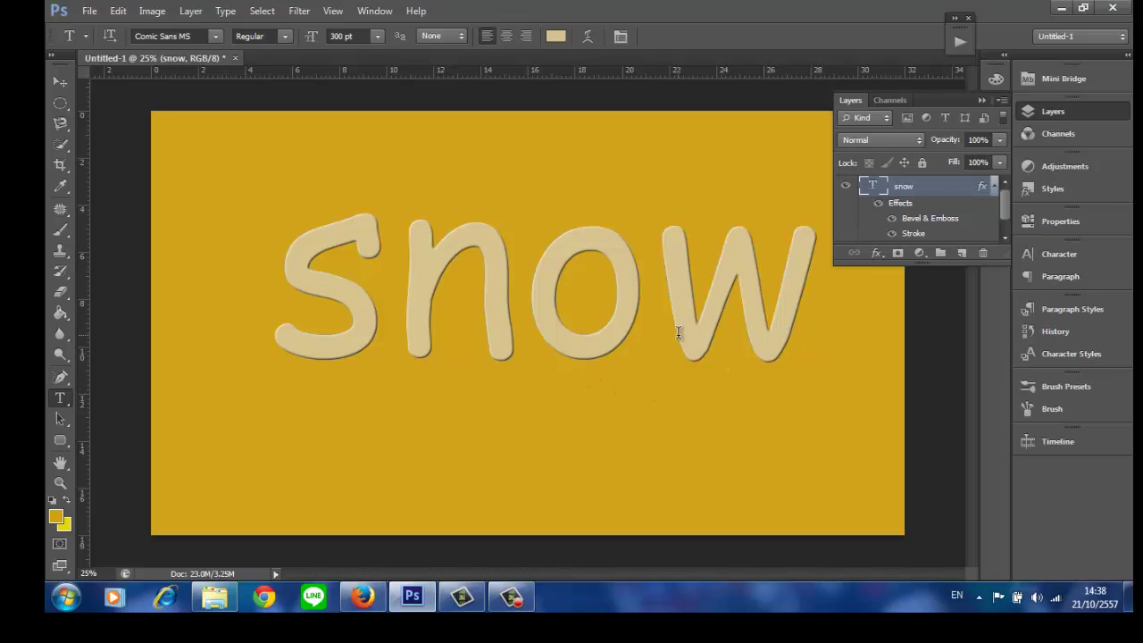
Create a new layer above the snow text and add a Bevel & Emboss effect to it
{"action": "left_click", "coordinate": [961, 257]}
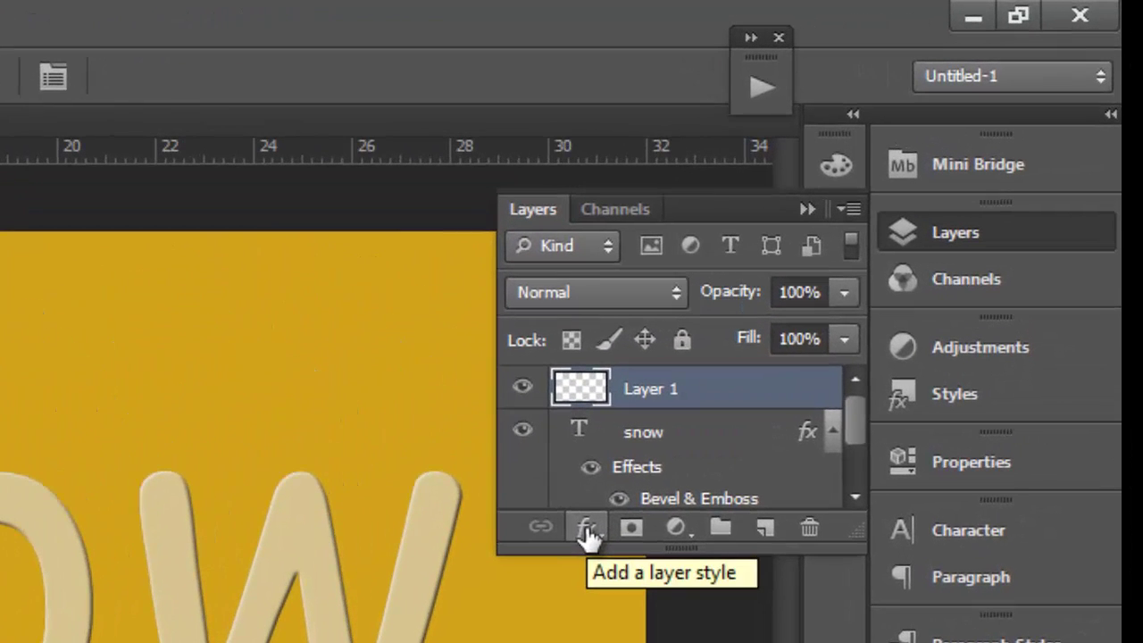
{"action": "left_click", "coordinate": [876, 253]}
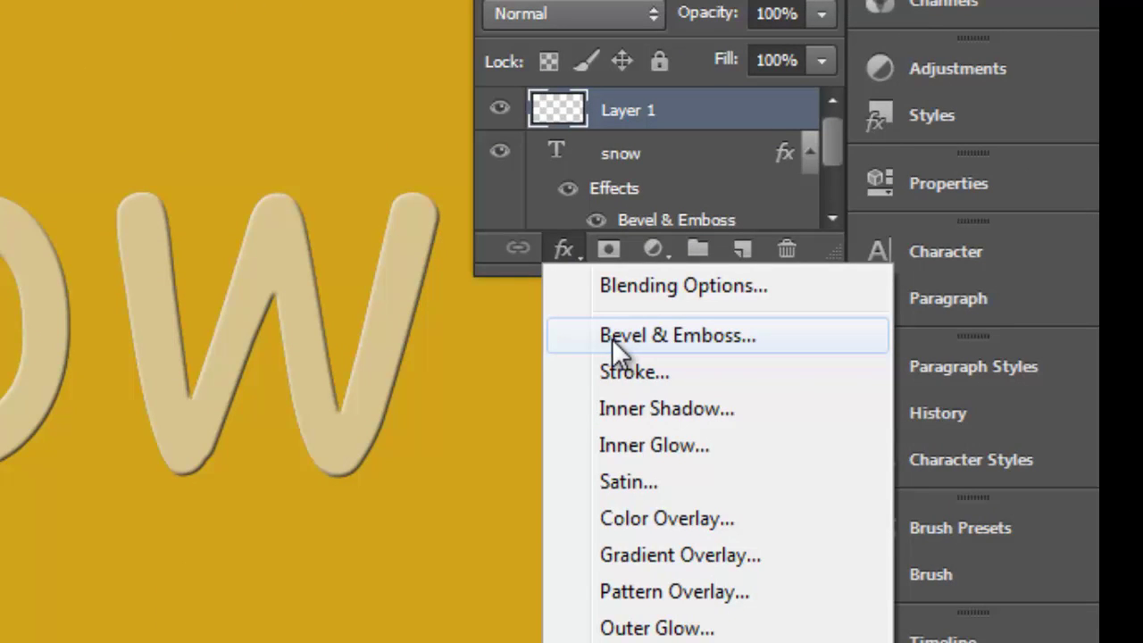
{"action": "left_click", "coordinate": [612, 338]}
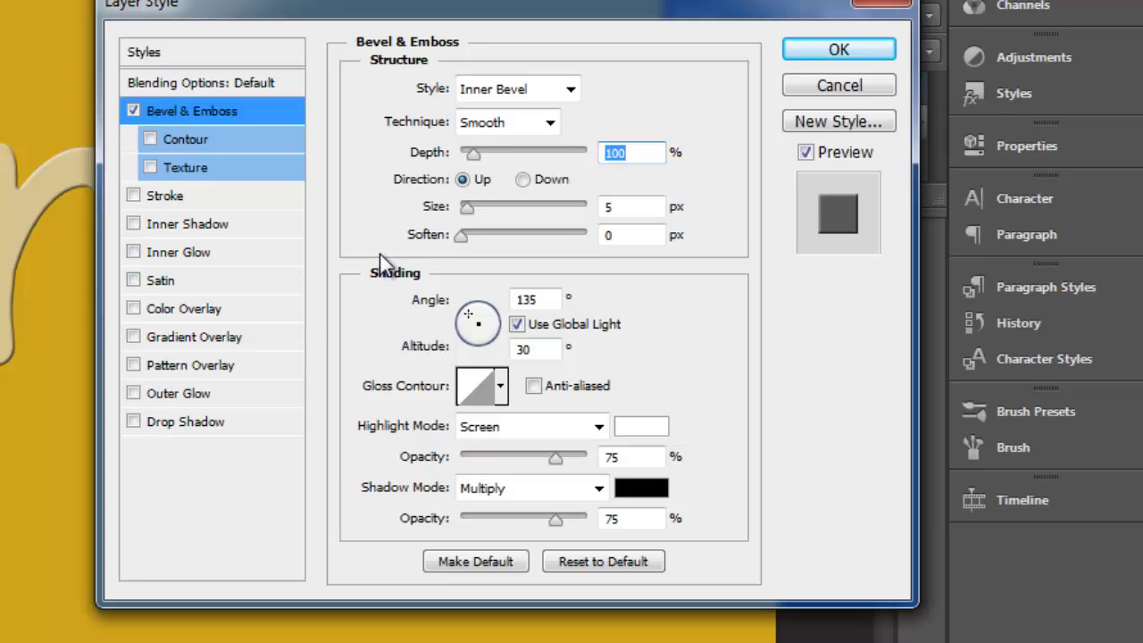
Add an Inner Glow to the new layer with Normal blend mode and 65% opacity
{"action": "left_click", "coordinate": [234, 253]}
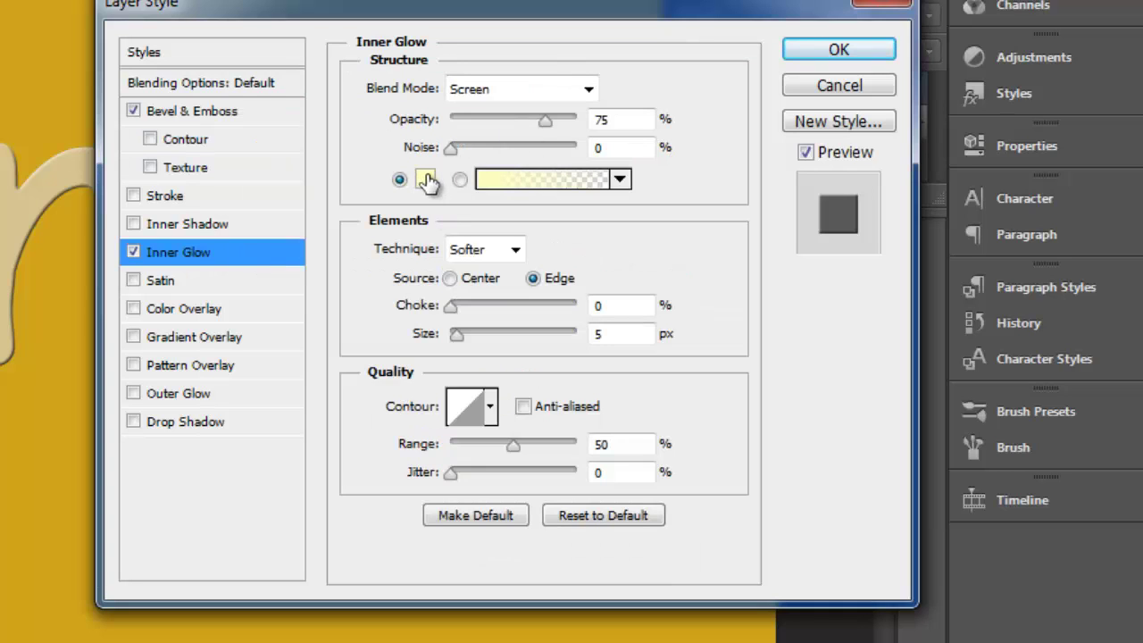
{"action": "left_click", "coordinate": [589, 91]}
{"action": "left_click", "coordinate": [514, 115]}
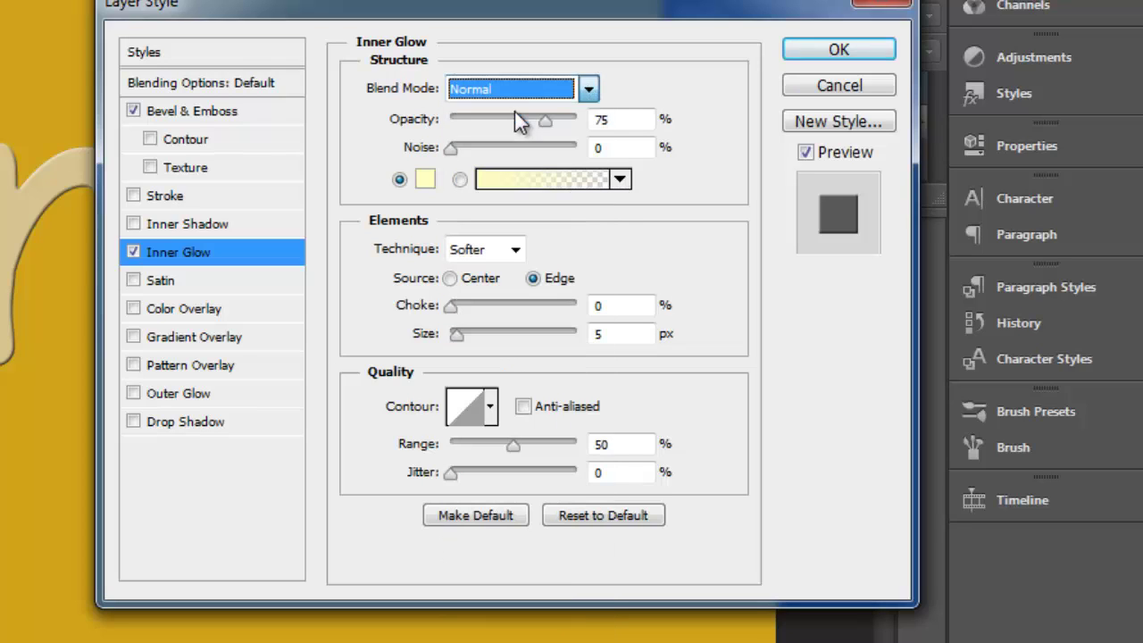
{"action": "left_click", "coordinate": [601, 119]}
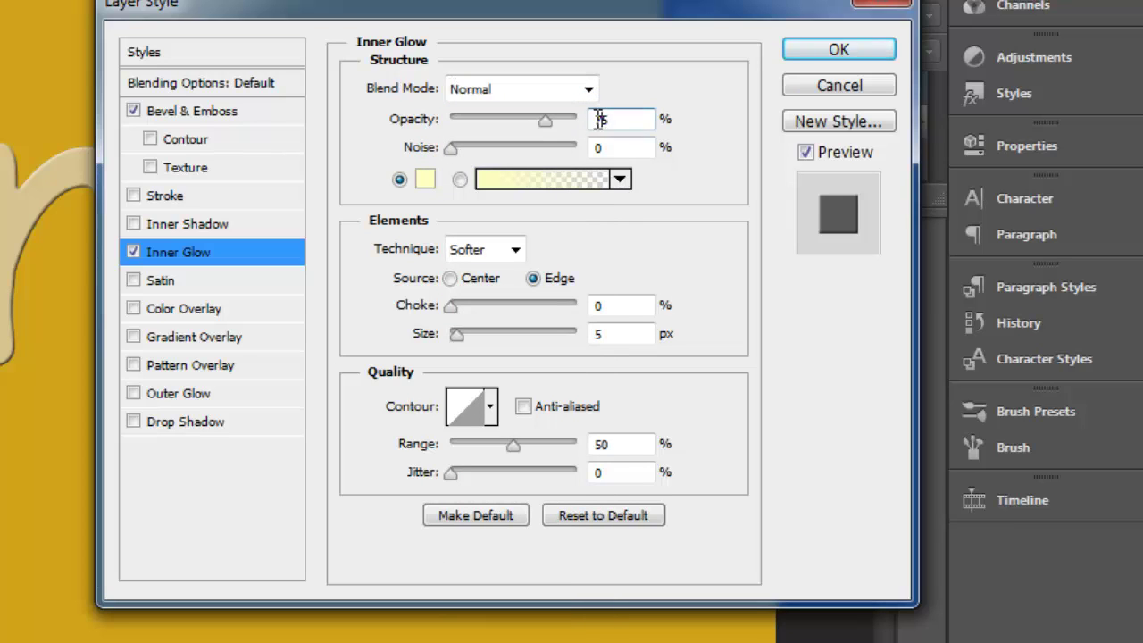
{"action": "key", "text": "BackSpace"}
{"action": "key", "text": "BackSpace"}
{"action": "type", "text": "65"}
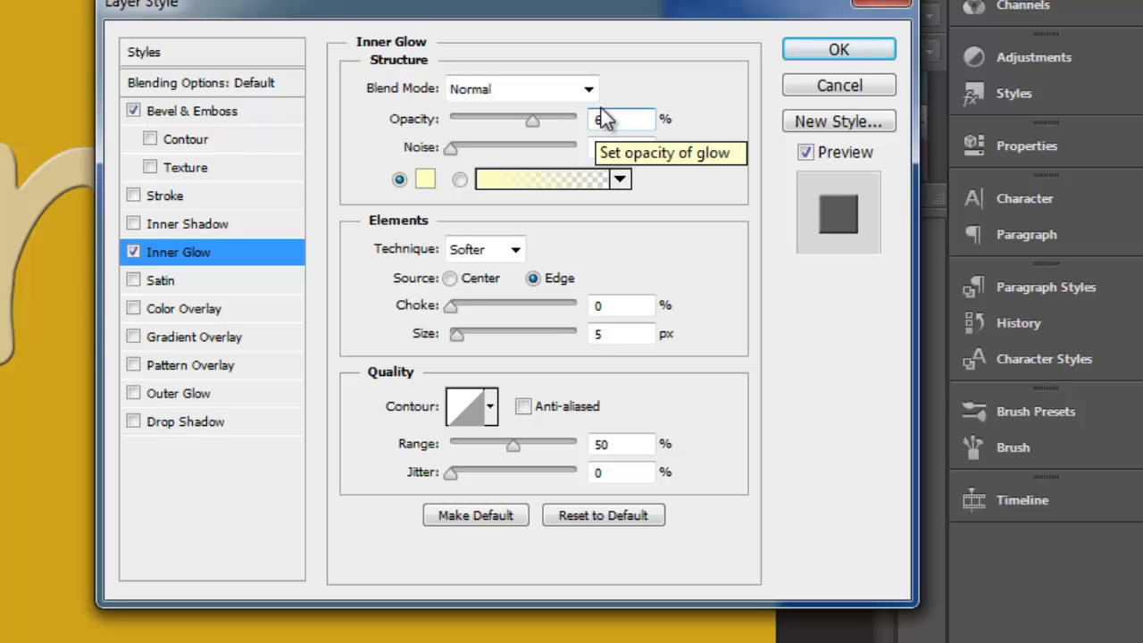
Change the inner glow's color to a near-black shade
{"action": "left_click", "coordinate": [426, 179]}
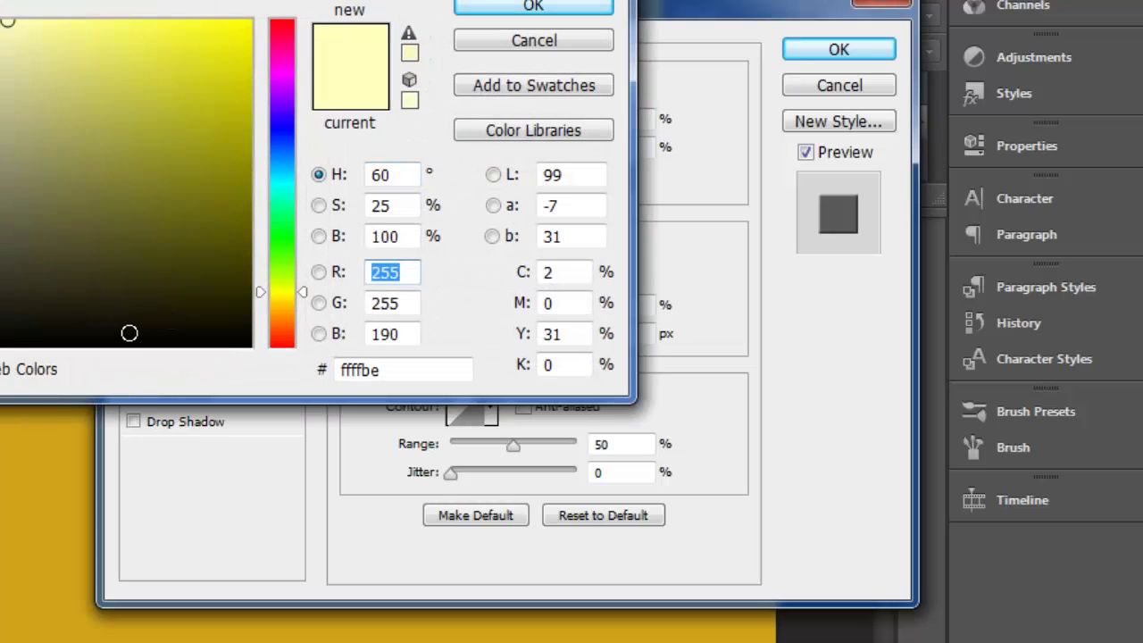
{"action": "left_click", "coordinate": [130, 334]}
{"action": "left_click", "coordinate": [533, 8]}
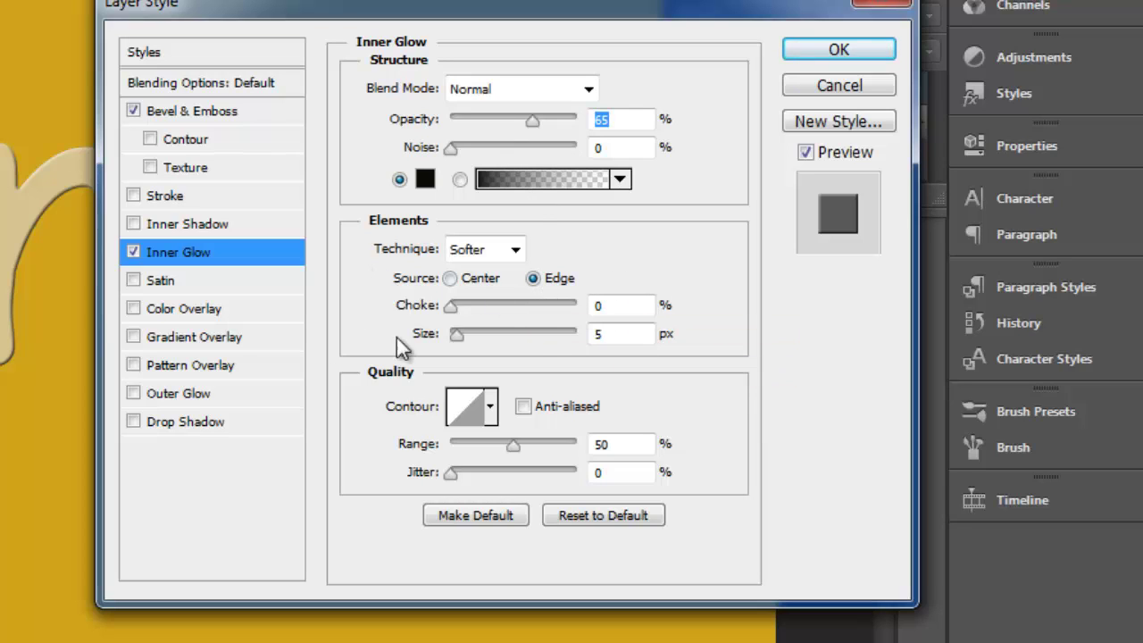
Set the inner glow's range to 65% and its size to 3 px
{"action": "left_click", "coordinate": [614, 444]}
{"action": "key", "text": "BackSpace"}
{"action": "key", "text": "BackSpace"}
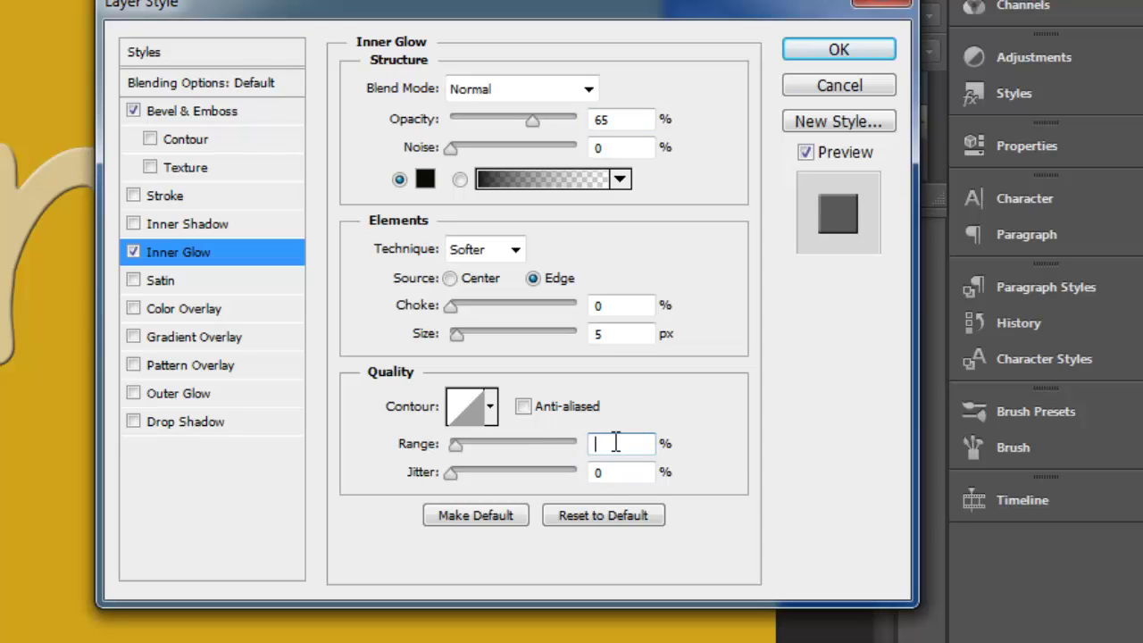
{"action": "type", "text": "65"}
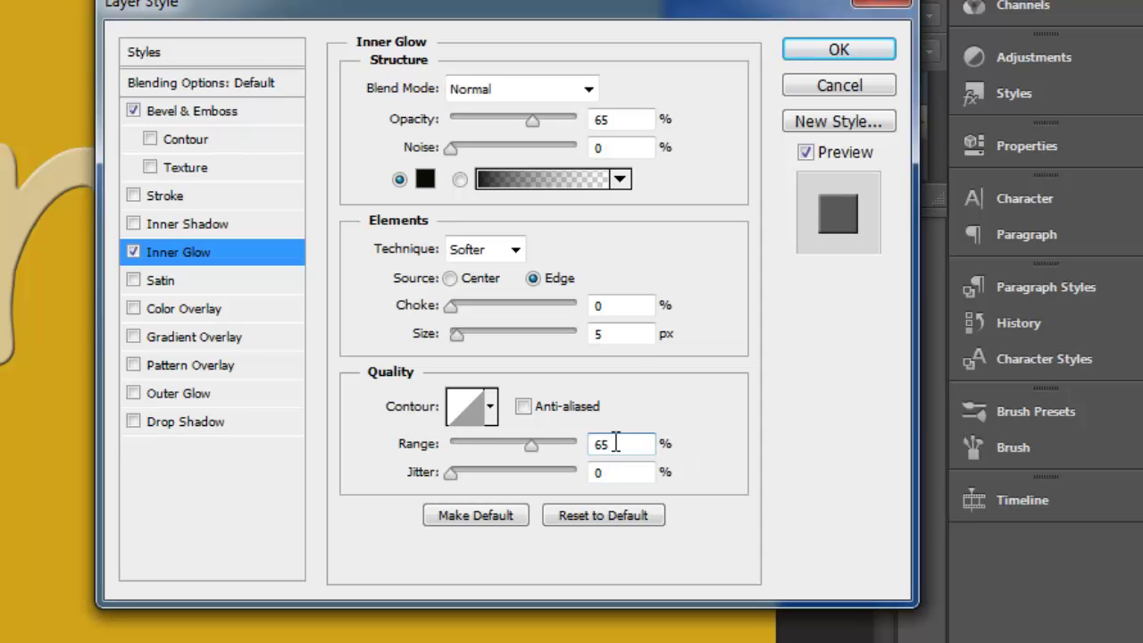
{"action": "left_click", "coordinate": [621, 333]}
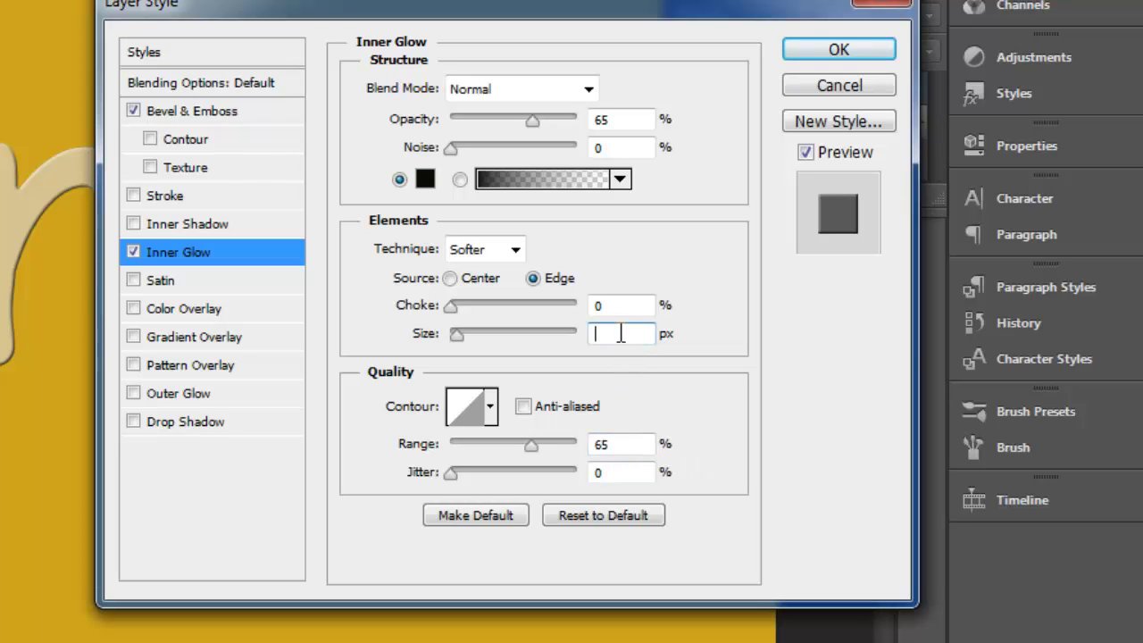
{"action": "type", "text": "3"}
Set the Bevel & Emboss size to 2 px and soften to 8 px, and apply the layer effects
{"action": "left_click", "coordinate": [188, 113]}
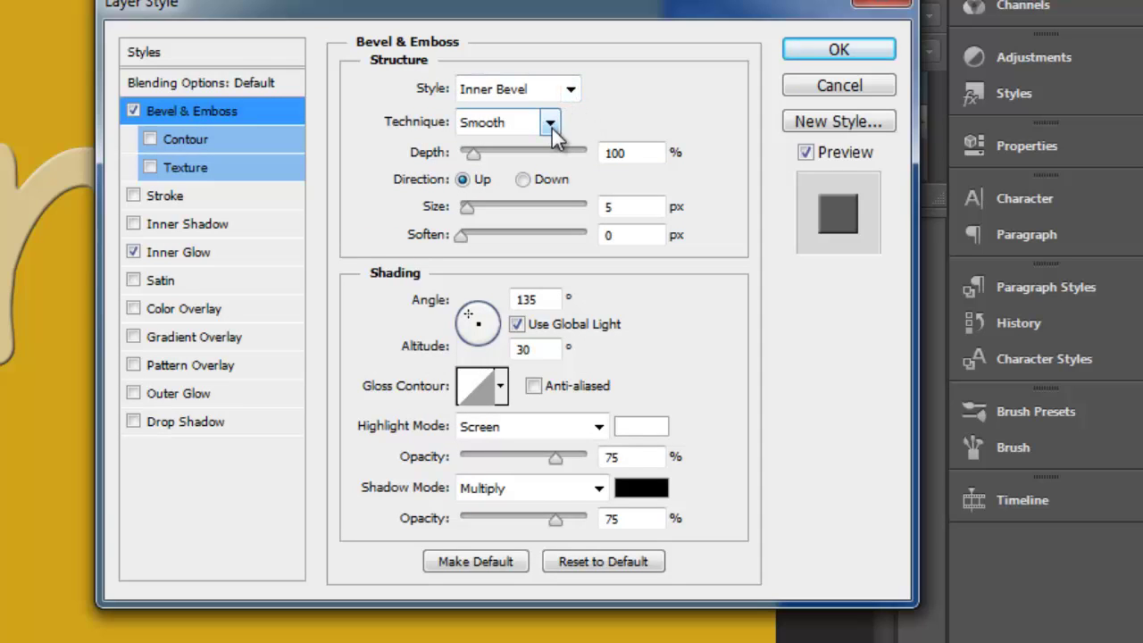
{"action": "left_click", "coordinate": [607, 207]}
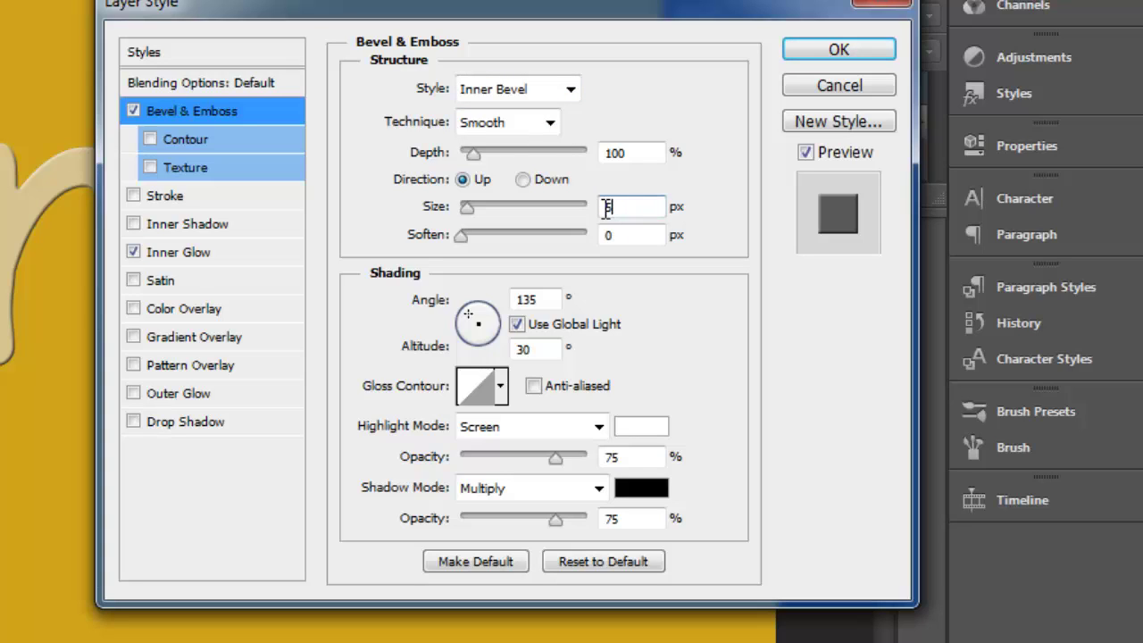
{"action": "key", "text": "BackSpace"}
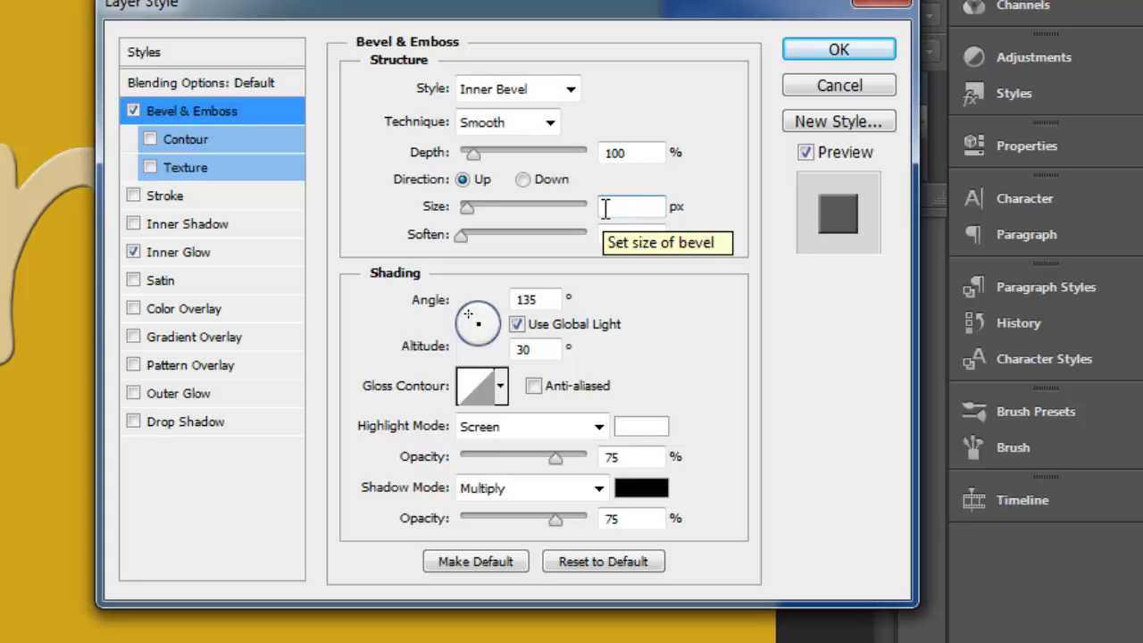
{"action": "type", "text": "0"}
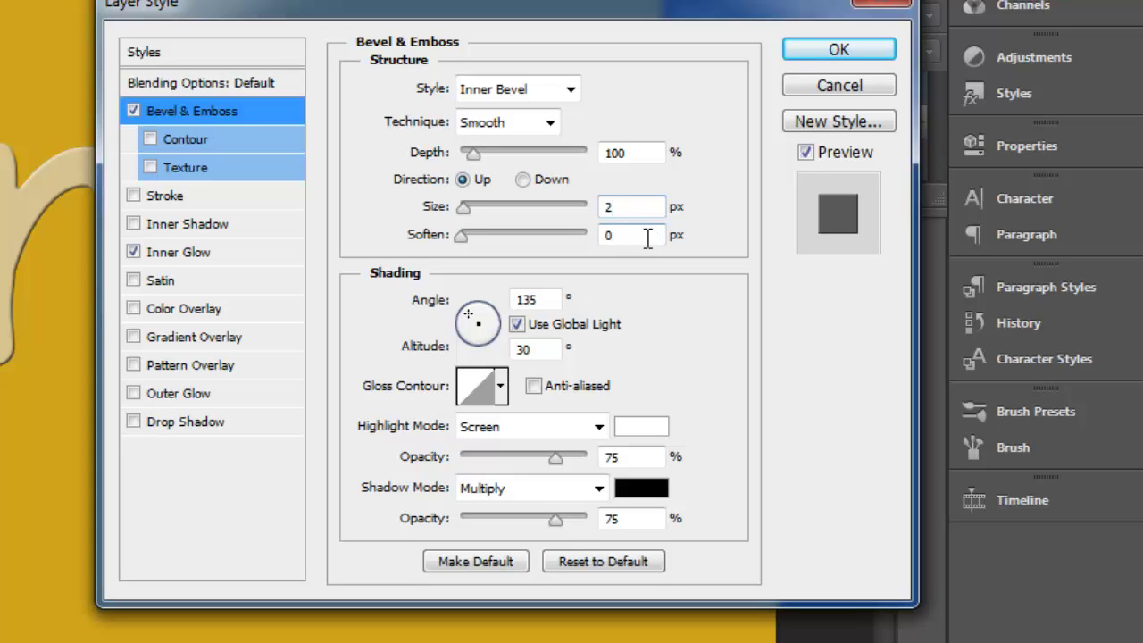
{"action": "left_click", "coordinate": [638, 235]}
{"action": "key", "text": "BackSpace"}
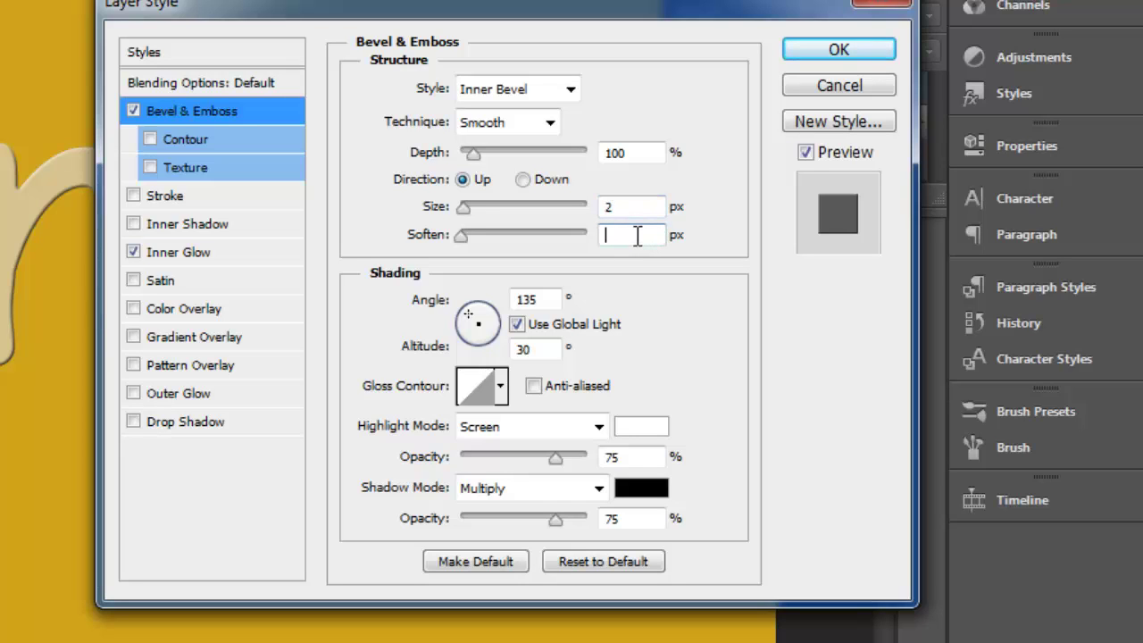
{"action": "type", "text": "8"}
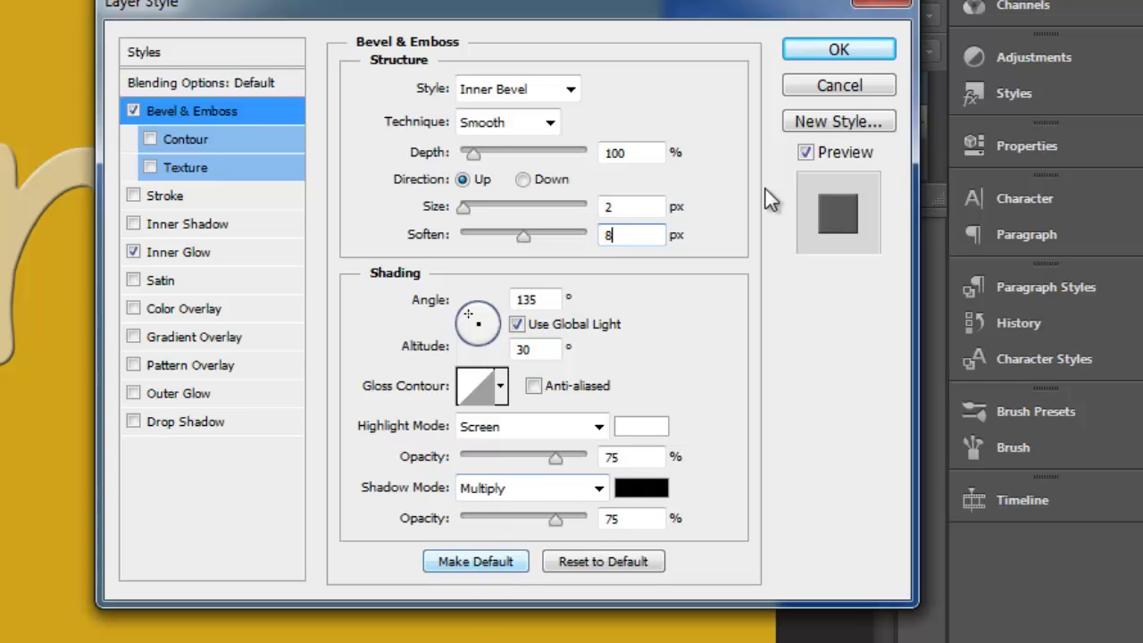
{"action": "left_click", "coordinate": [868, 54]}
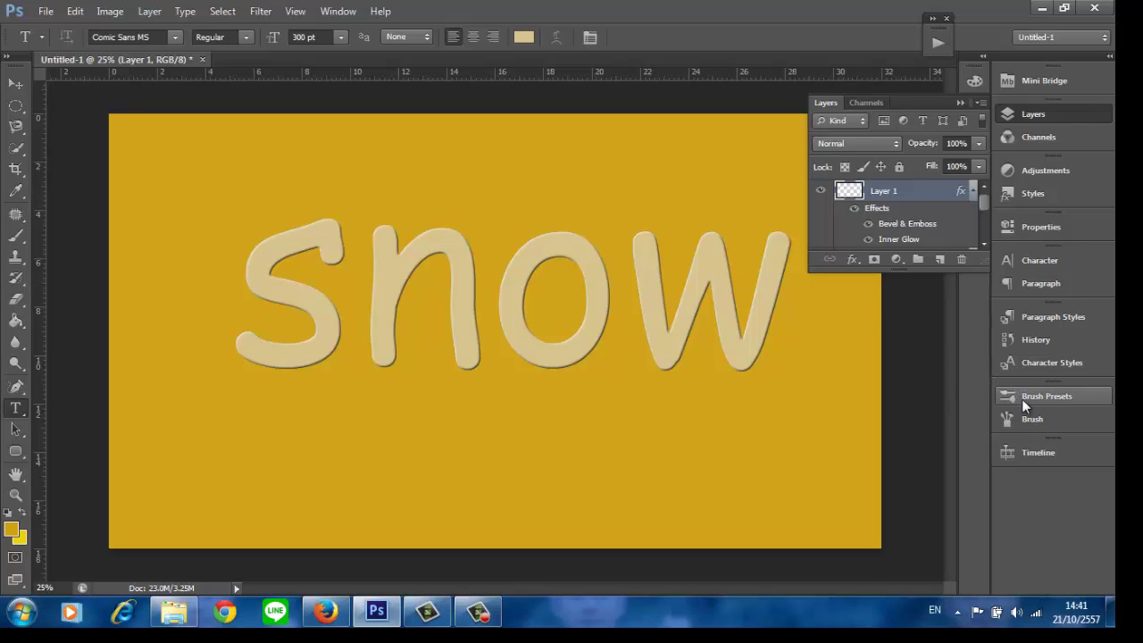
Switch to the History Brush tool
{"action": "left_click", "coordinate": [25, 280]}
{"action": "right_click", "coordinate": [26, 282]}
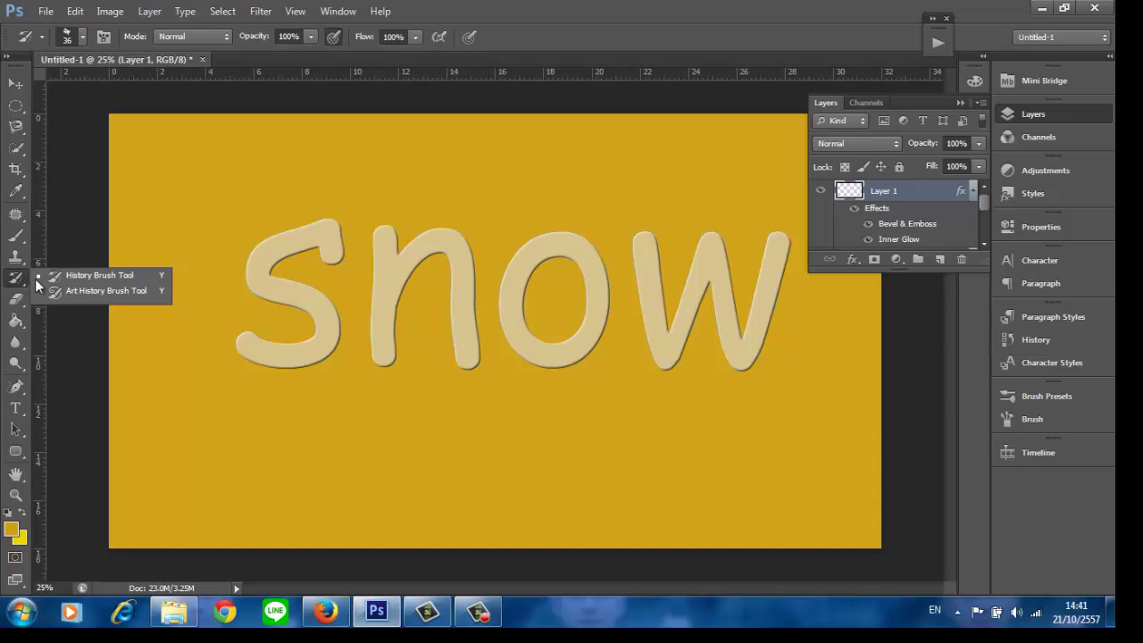
{"action": "left_click", "coordinate": [100, 276]}
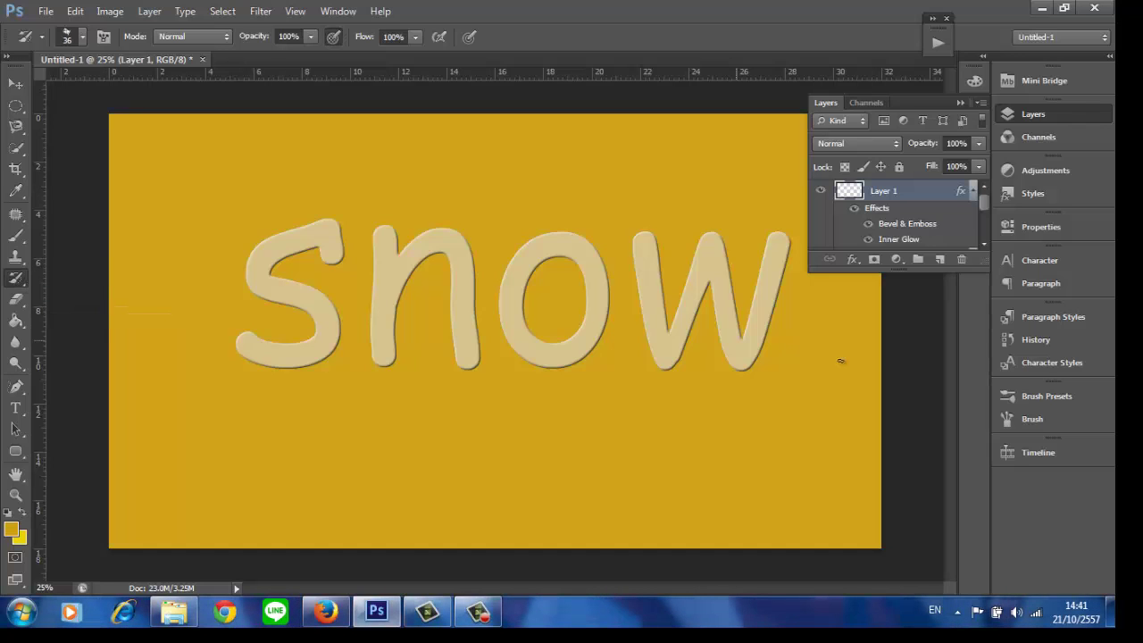
Try the 32 px and 55 px presets near the end of the brush list with test dabs on the letters
{"action": "left_click", "coordinate": [1027, 395]}
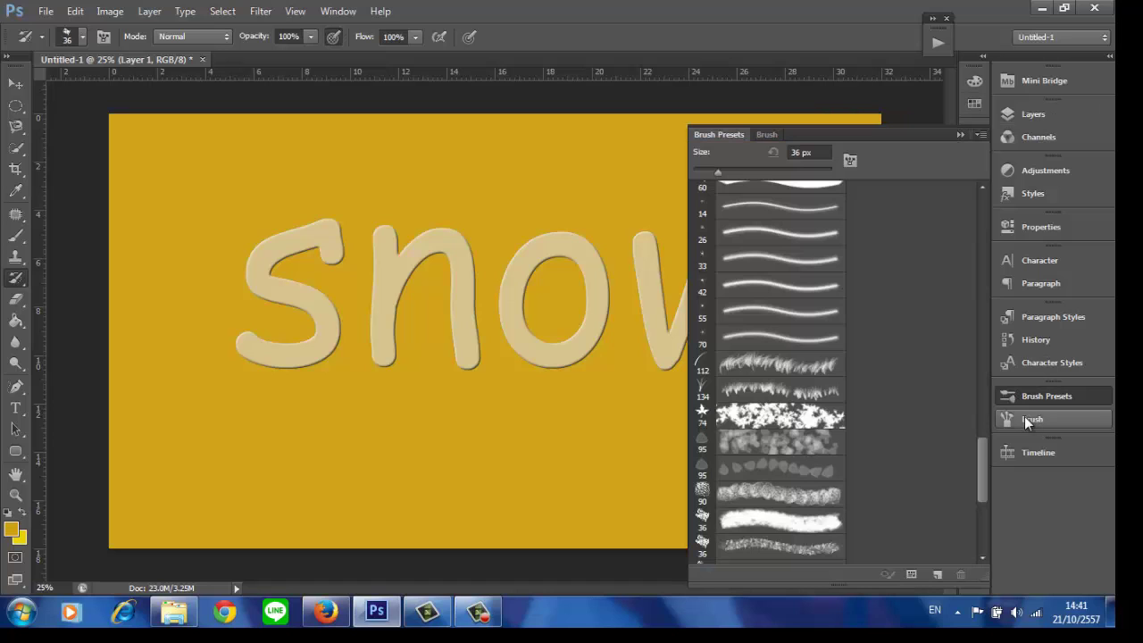
{"action": "scroll", "coordinate": [780, 511], "scroll_direction": "up", "scroll_amount": 3}
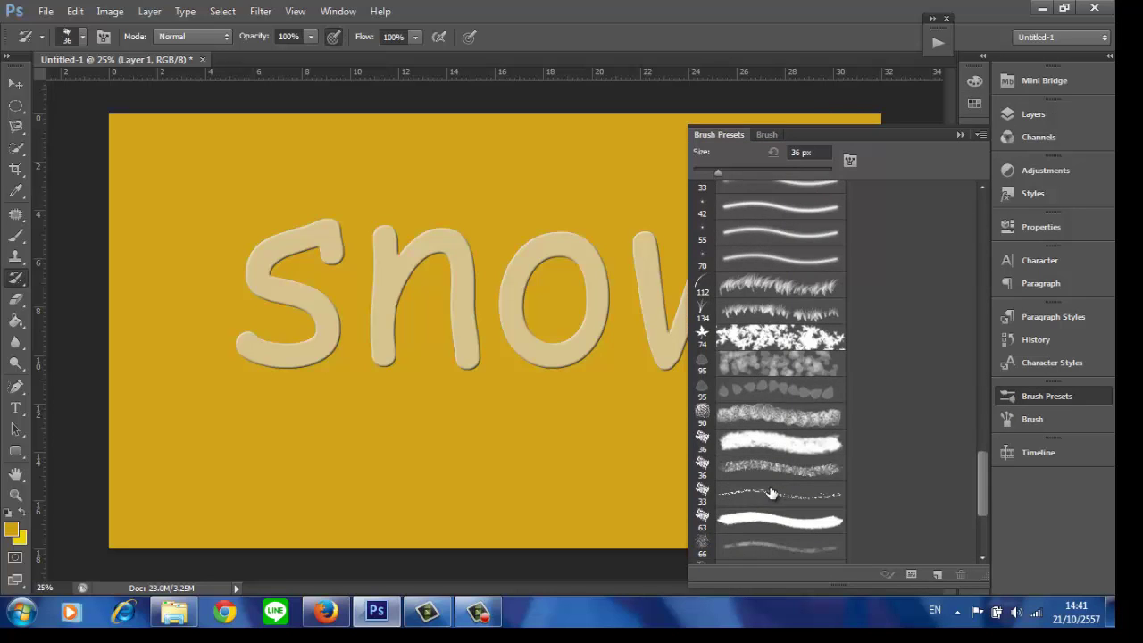
{"action": "scroll", "coordinate": [791, 457], "scroll_direction": "up", "scroll_amount": 12}
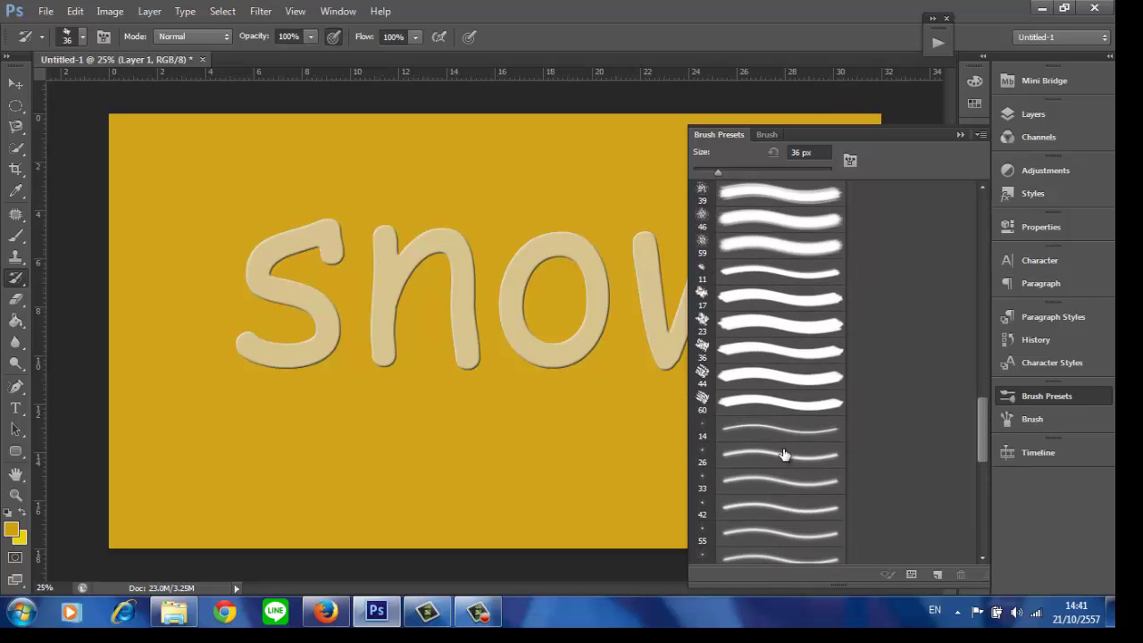
{"action": "scroll", "coordinate": [788, 451], "scroll_direction": "up", "scroll_amount": 10}
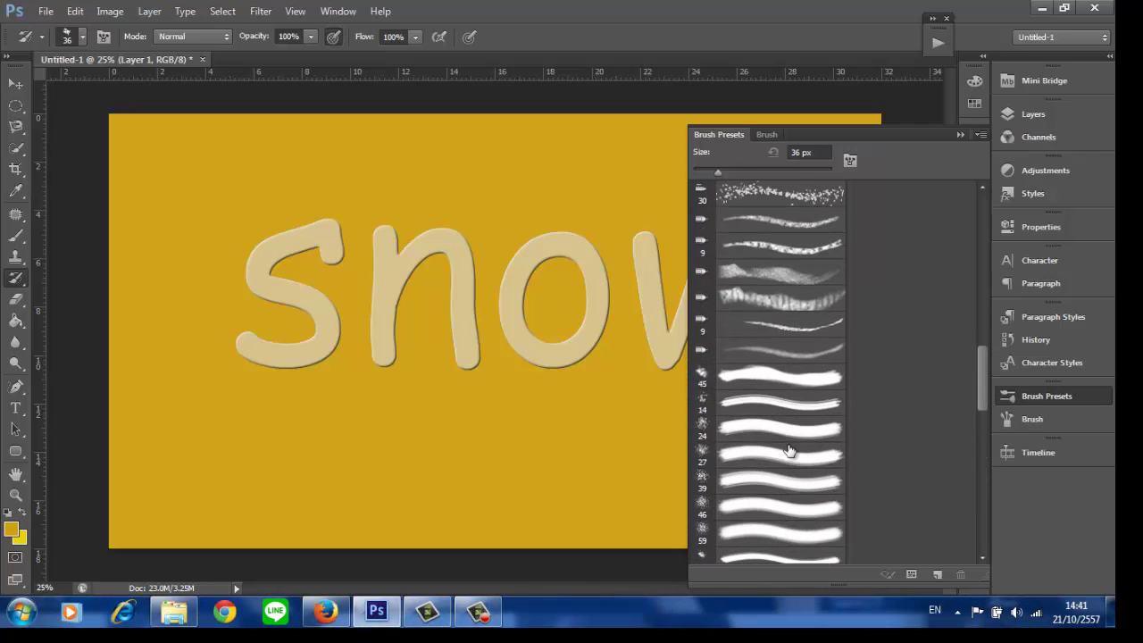
{"action": "scroll", "coordinate": [791, 448], "scroll_direction": "down", "scroll_amount": 8}
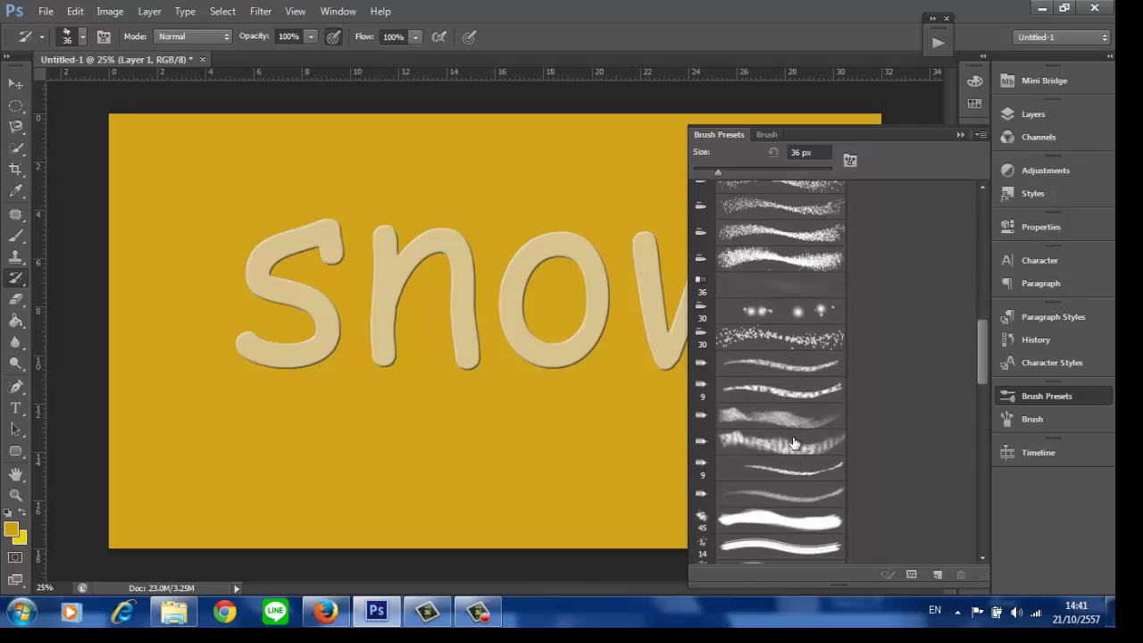
{"action": "scroll", "coordinate": [811, 445], "scroll_direction": "down", "scroll_amount": 15}
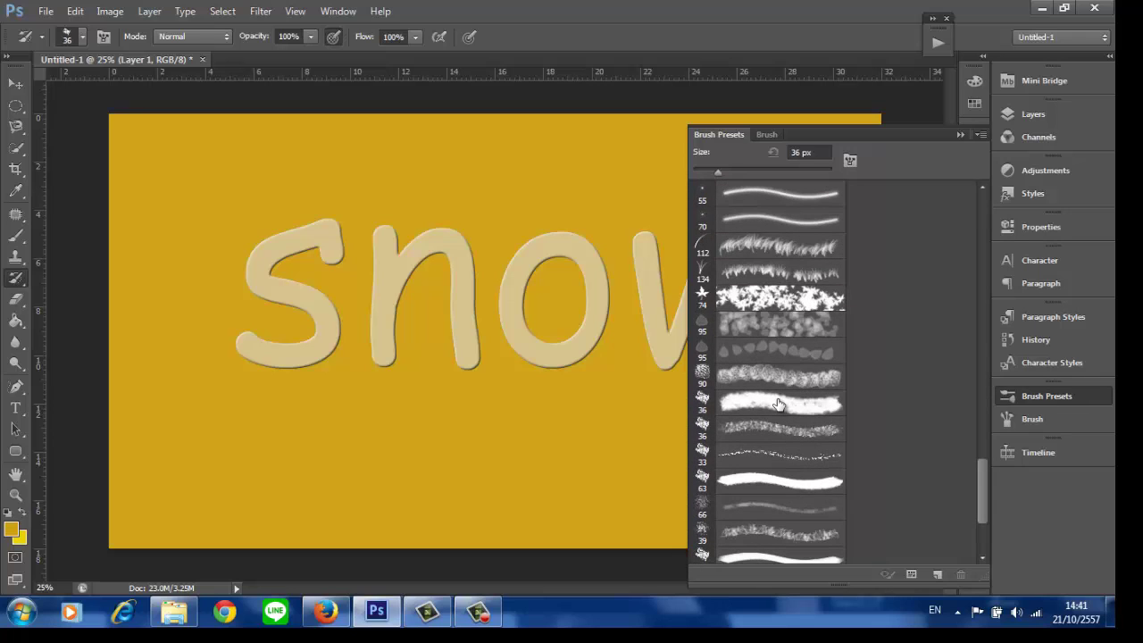
{"action": "scroll", "coordinate": [779, 404], "scroll_direction": "down", "scroll_amount": 5}
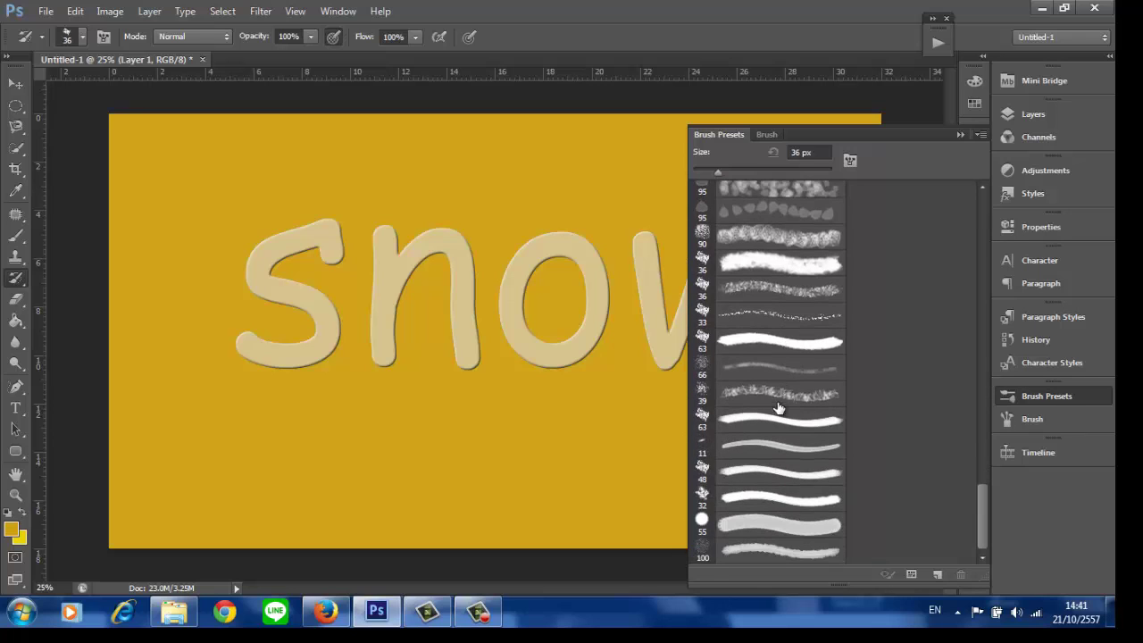
{"action": "left_click", "coordinate": [765, 502]}
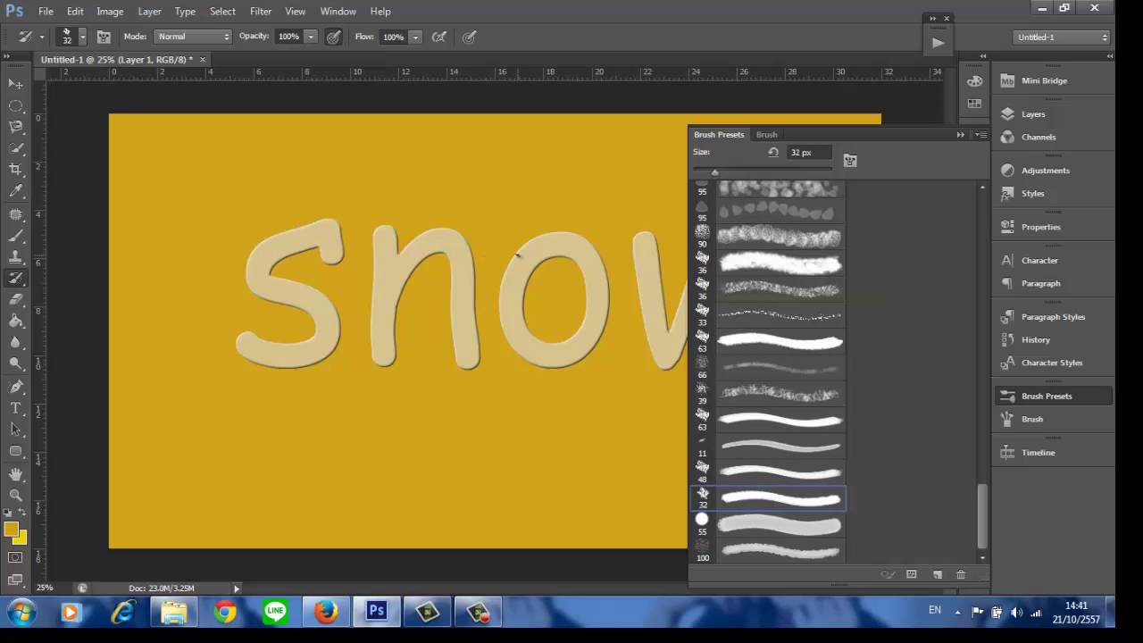
{"action": "left_click", "coordinate": [740, 521]}
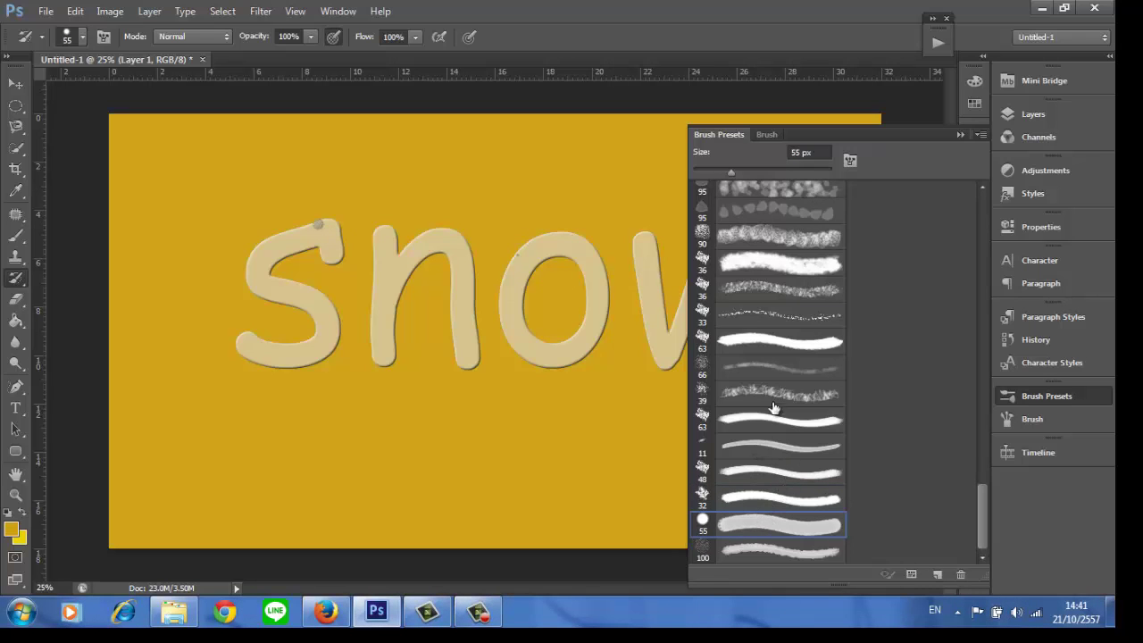
Choose a hard round brush preset at 55 px with 100% hardness and dab white on top of the letter n
{"action": "scroll", "coordinate": [762, 345], "scroll_direction": "up", "scroll_amount": 10}
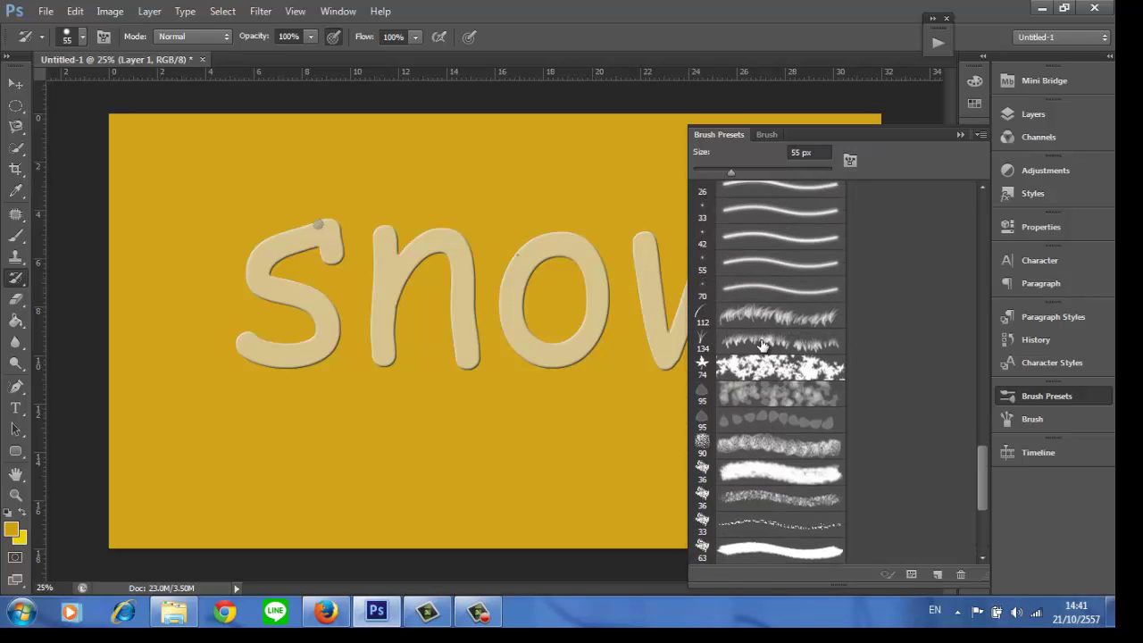
{"action": "scroll", "coordinate": [762, 346], "scroll_direction": "up", "scroll_amount": 6}
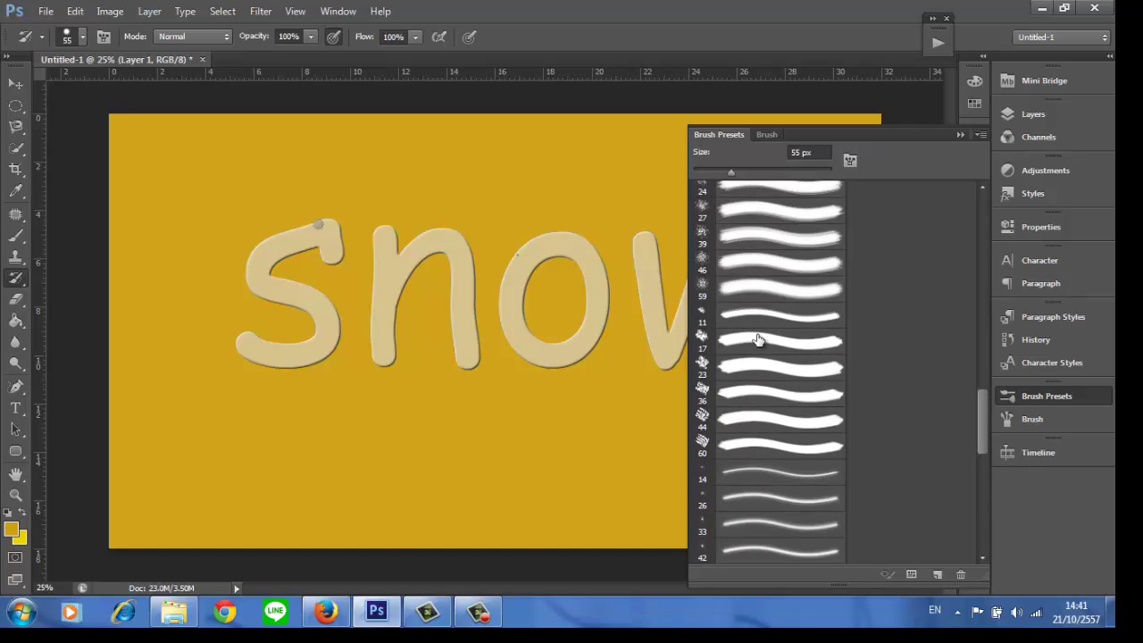
{"action": "scroll", "coordinate": [757, 339], "scroll_direction": "up", "scroll_amount": 8}
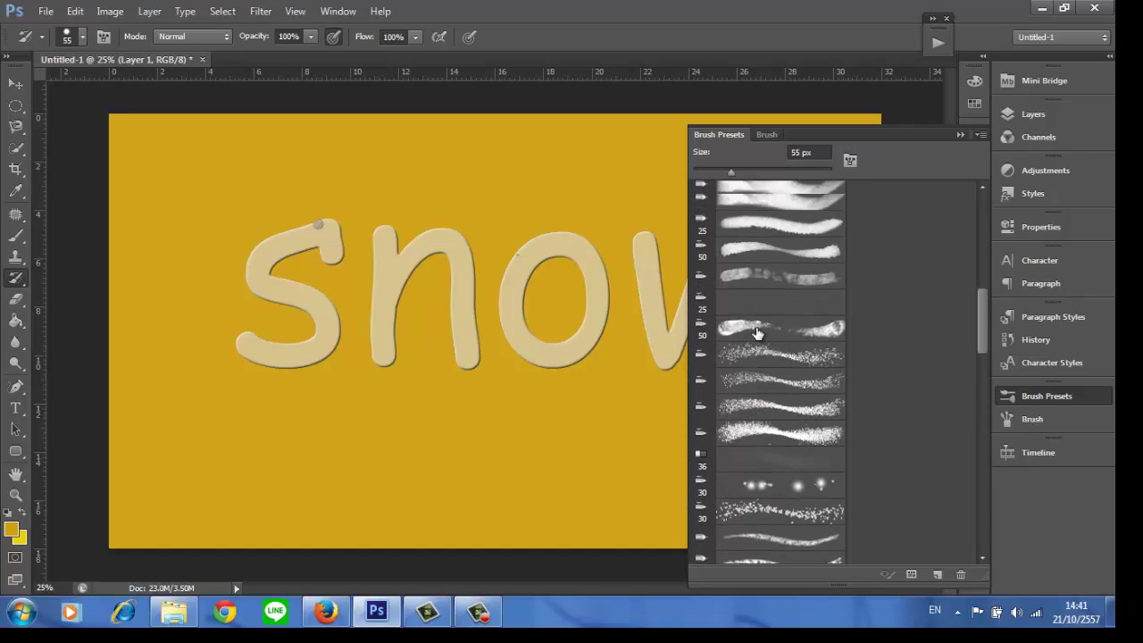
{"action": "scroll", "coordinate": [763, 328], "scroll_direction": "up", "scroll_amount": 8}
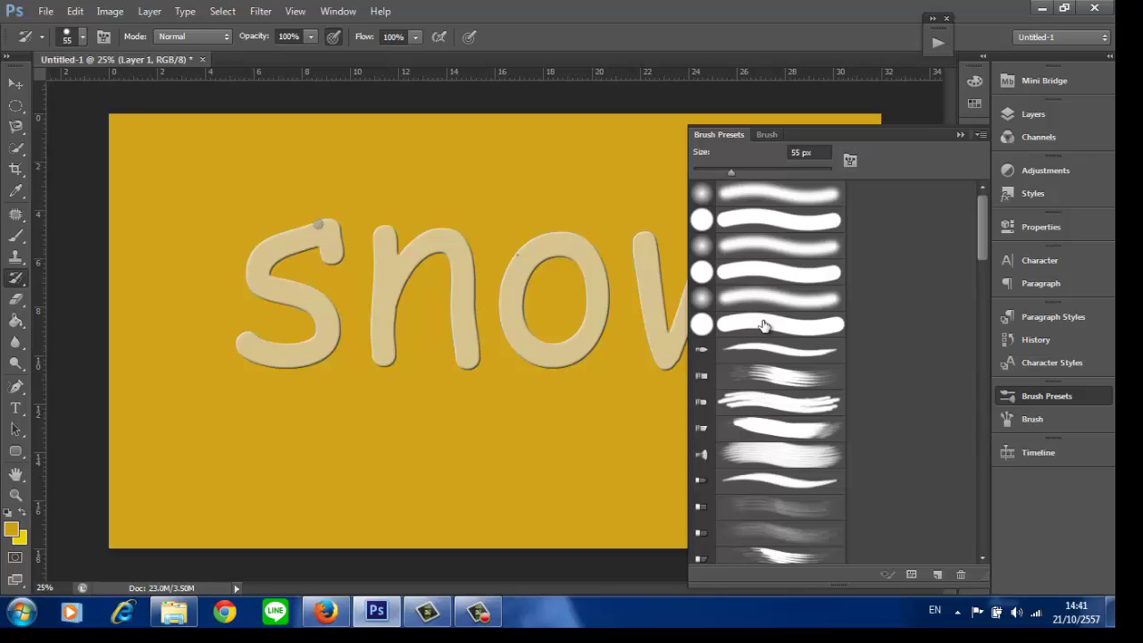
{"action": "left_click", "coordinate": [763, 325]}
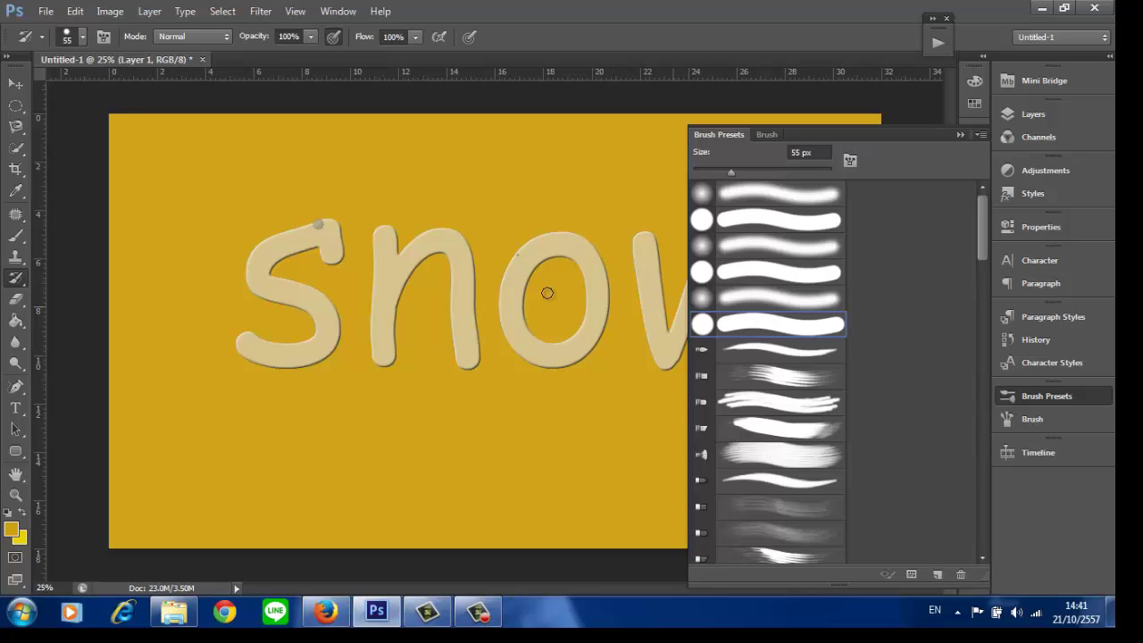
{"action": "left_click", "coordinate": [449, 233]}
{"action": "scroll", "coordinate": [778, 304], "scroll_direction": "down", "scroll_amount": 1}
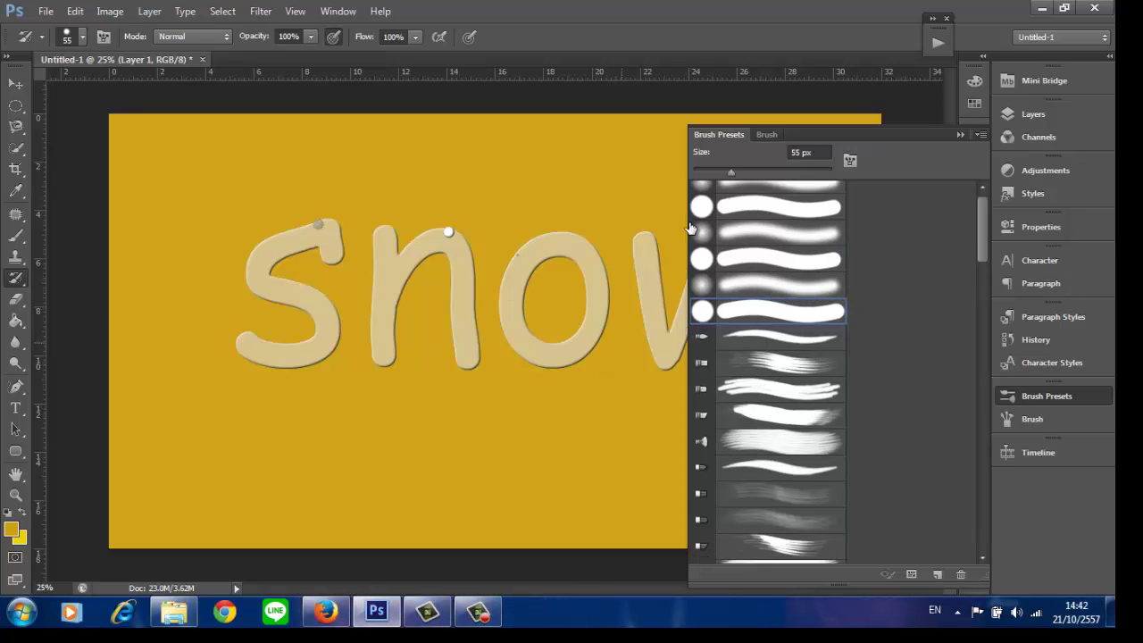
{"action": "left_click", "coordinate": [81, 37]}
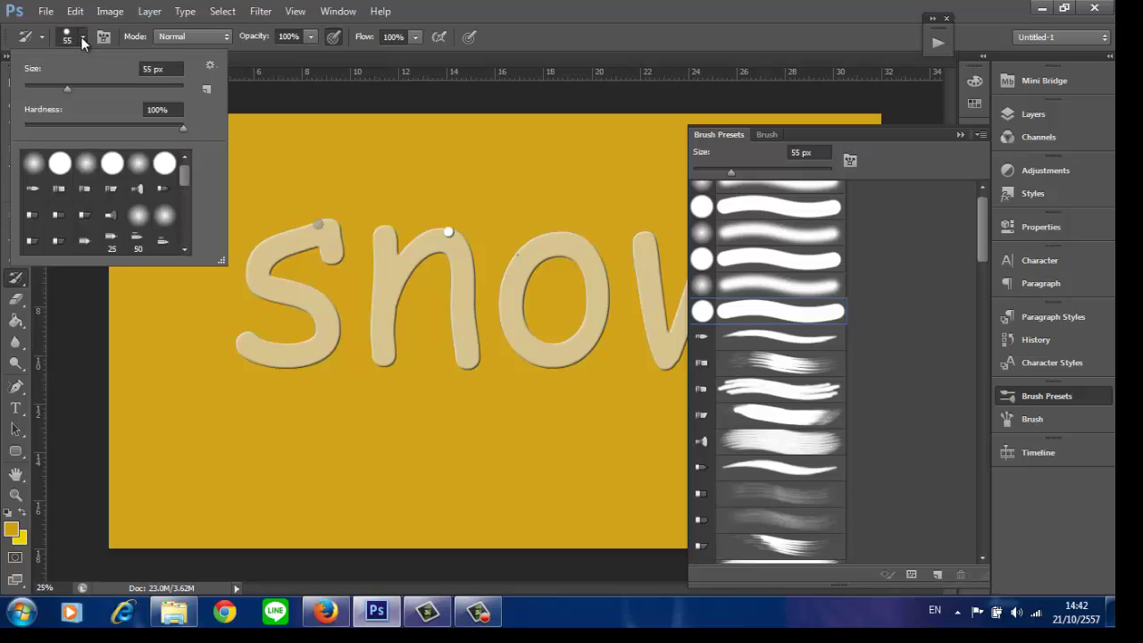
{"action": "scroll", "coordinate": [116, 223], "scroll_direction": "up", "scroll_amount": 1}
{"action": "left_click", "coordinate": [51, 167]}
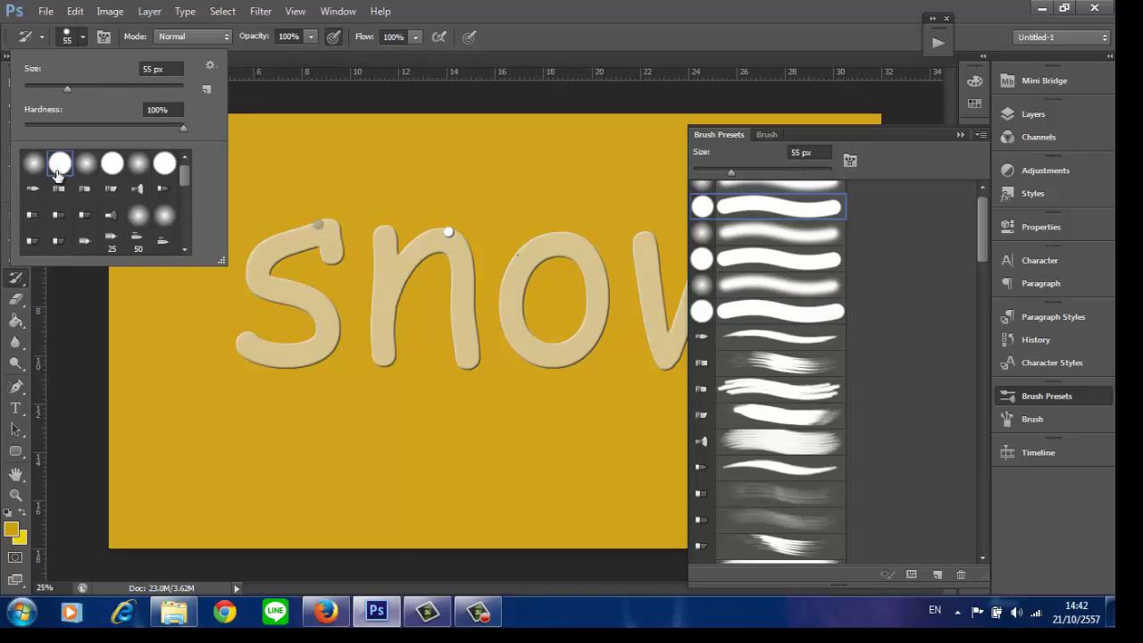
{"action": "left_click", "coordinate": [112, 166]}
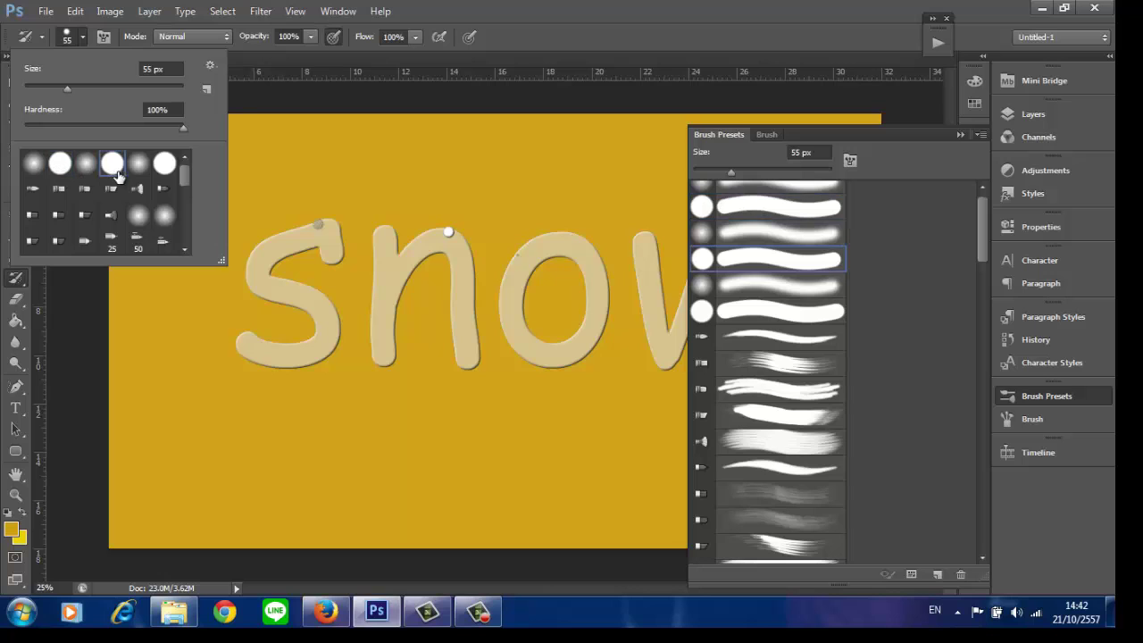
Paint a white snow cap along the arch and the upper stem of the letter n
{"action": "left_click", "coordinate": [438, 229]}
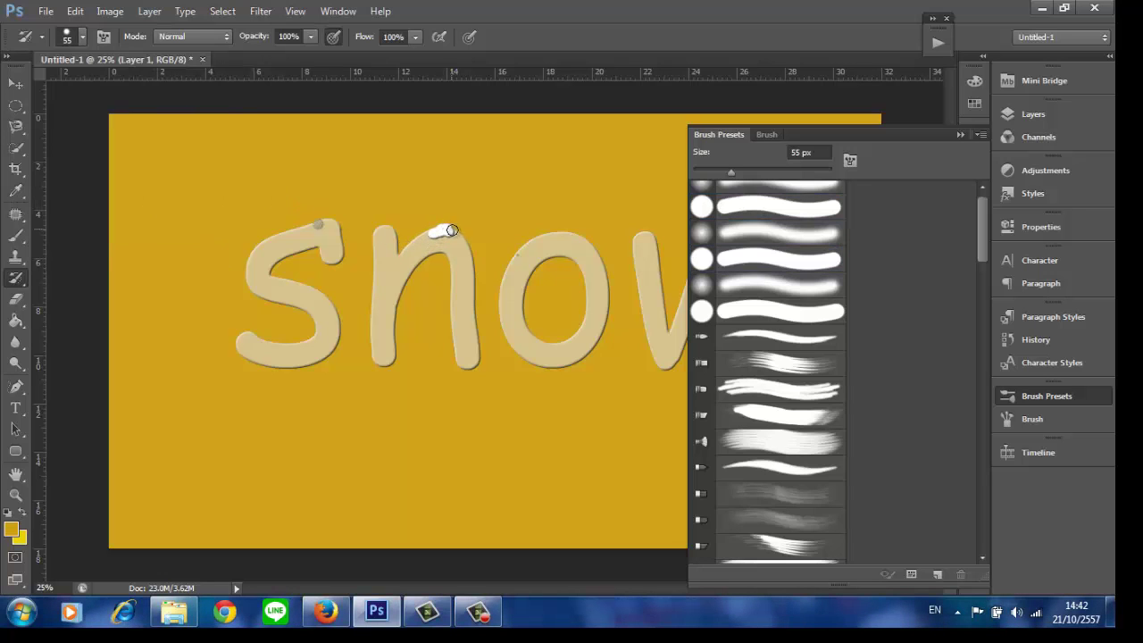
{"action": "mouse_move", "coordinate": [452, 231]}
{"action": "left_mouse_down"}
{"action": "mouse_move", "coordinate": [471, 258]}
{"action": "mouse_move", "coordinate": [447, 238]}
{"action": "left_mouse_up"}
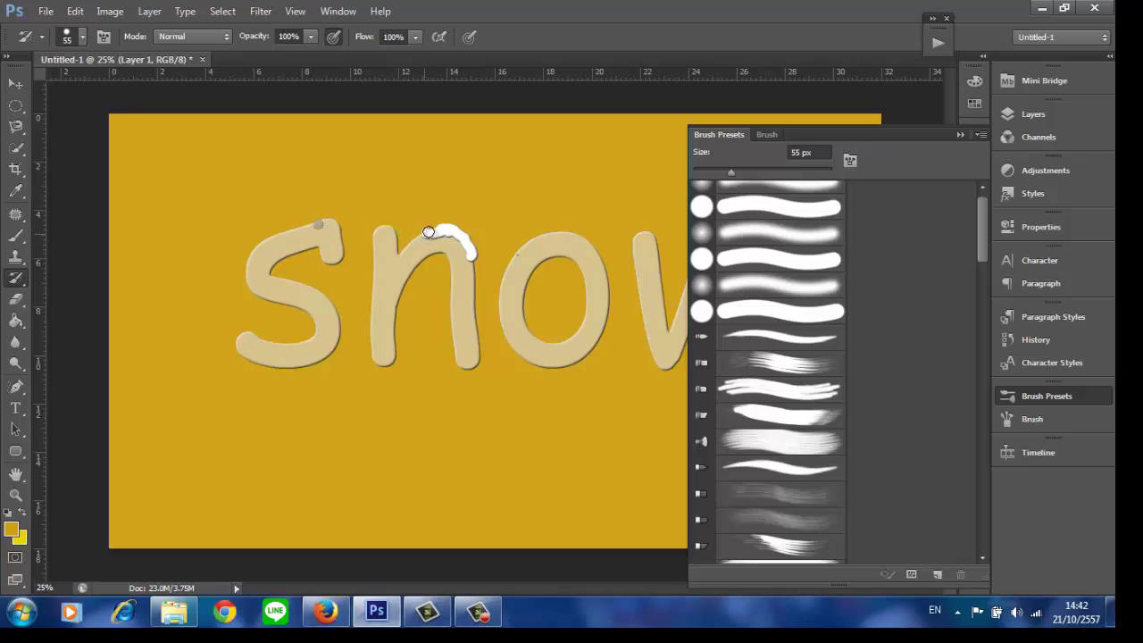
{"action": "left_click_drag", "start_coordinate": [428, 234], "coordinate": [406, 250]}
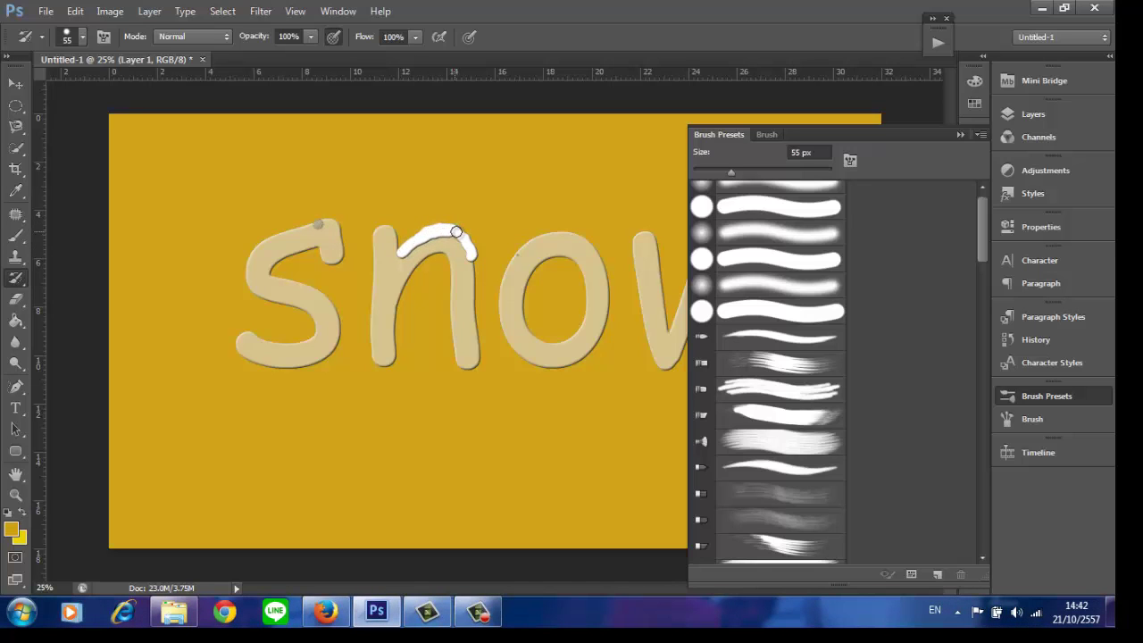
{"action": "left_click_drag", "start_coordinate": [429, 236], "coordinate": [461, 240]}
{"action": "mouse_move", "coordinate": [383, 230]}
{"action": "left_mouse_down"}
{"action": "mouse_move", "coordinate": [421, 232]}
{"action": "mouse_move", "coordinate": [371, 233]}
{"action": "left_mouse_up"}
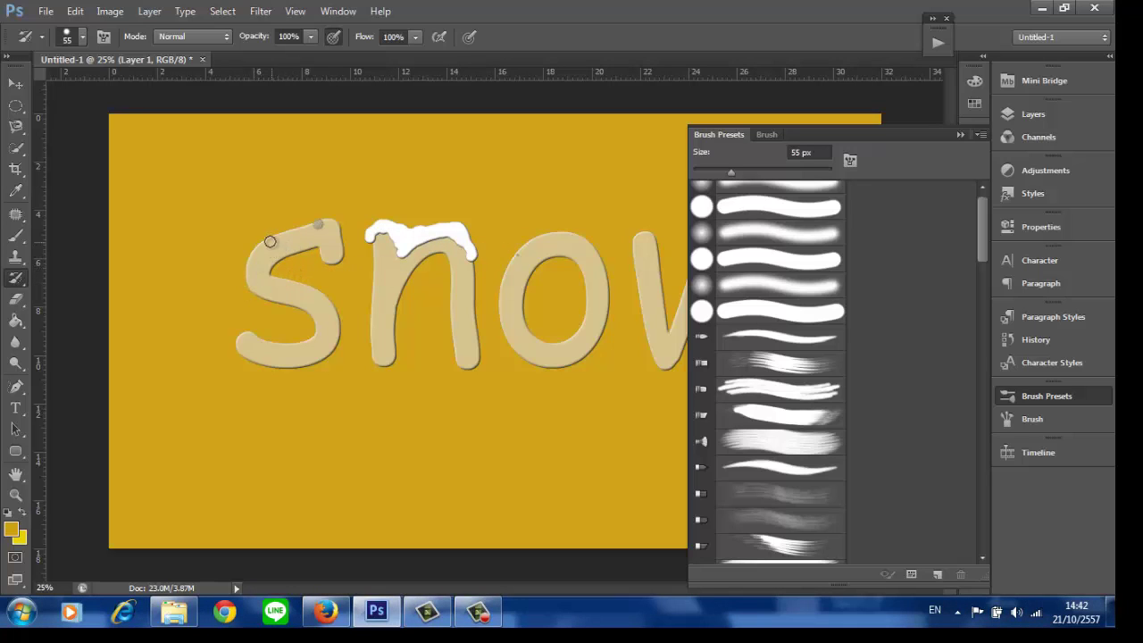
Paint white snow along the upper, middle and lower curves of the letter s, and collapse the brush presets
{"action": "mouse_move", "coordinate": [269, 240]}
{"action": "left_mouse_down"}
{"action": "mouse_move", "coordinate": [339, 228]}
{"action": "mouse_move", "coordinate": [302, 221]}
{"action": "mouse_move", "coordinate": [266, 235]}
{"action": "mouse_move", "coordinate": [341, 232]}
{"action": "left_mouse_up"}
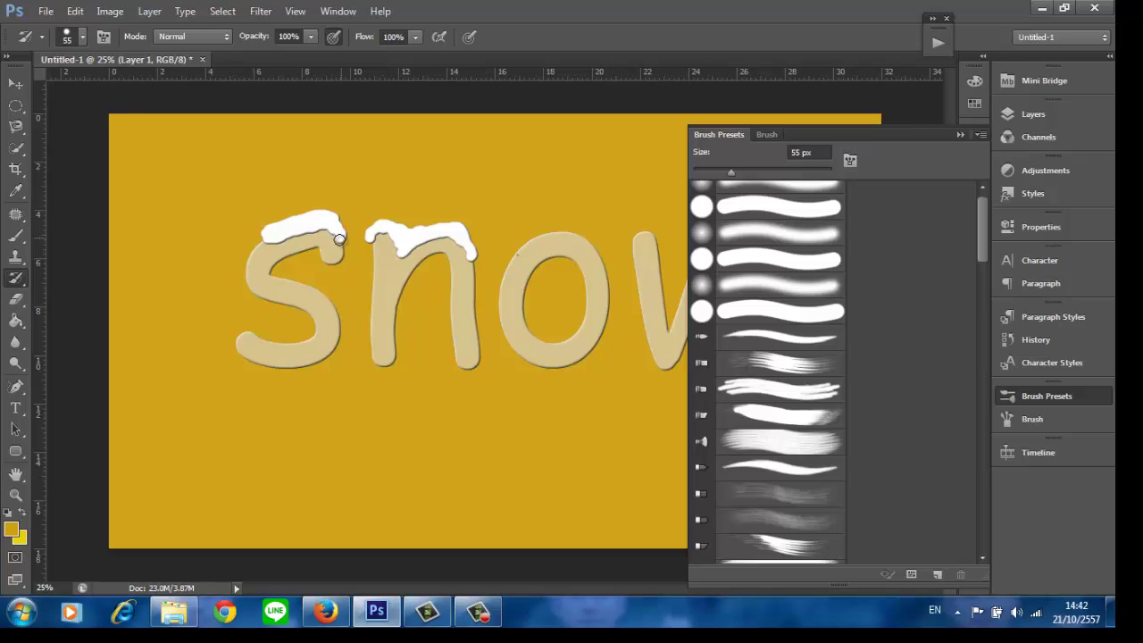
{"action": "left_click", "coordinate": [278, 274]}
{"action": "left_click_drag", "start_coordinate": [293, 275], "coordinate": [324, 290]}
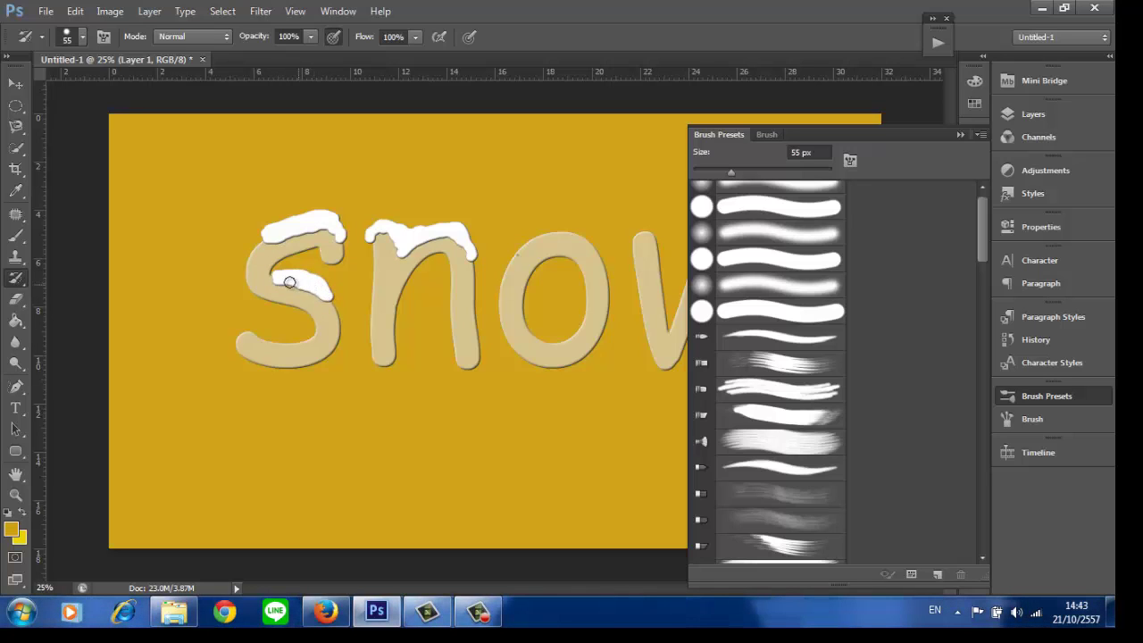
{"action": "left_click_drag", "start_coordinate": [271, 277], "coordinate": [291, 287]}
{"action": "mouse_move", "coordinate": [255, 334]}
{"action": "left_mouse_down"}
{"action": "mouse_move", "coordinate": [312, 335]}
{"action": "mouse_move", "coordinate": [248, 332]}
{"action": "mouse_move", "coordinate": [304, 339]}
{"action": "mouse_move", "coordinate": [255, 337]}
{"action": "mouse_move", "coordinate": [287, 344]}
{"action": "left_mouse_up"}
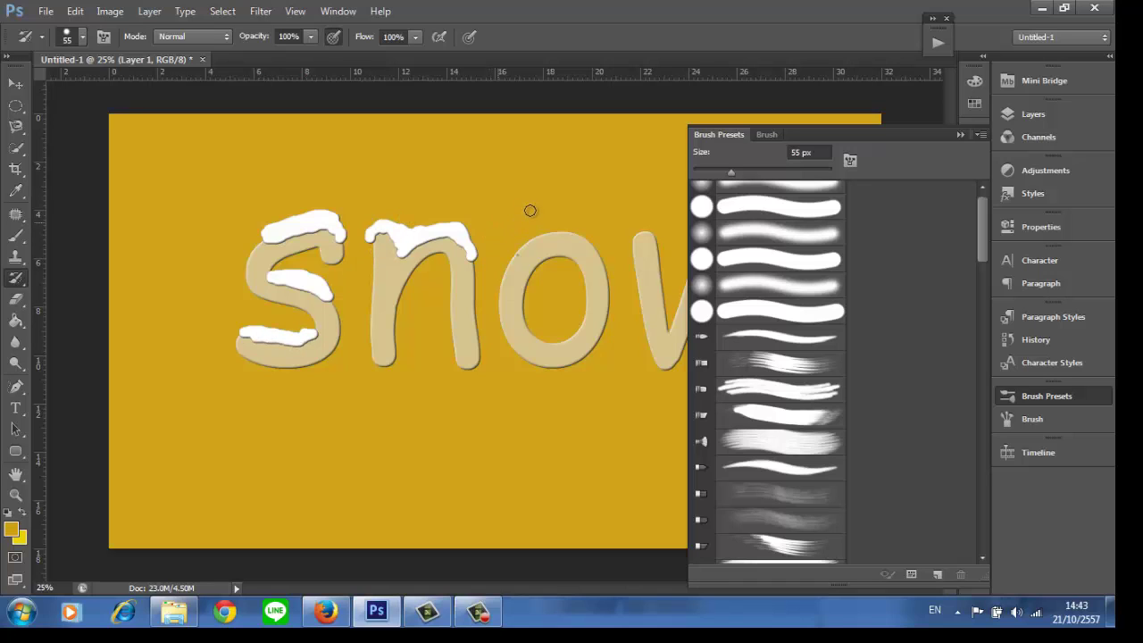
{"action": "left_click", "coordinate": [960, 134]}
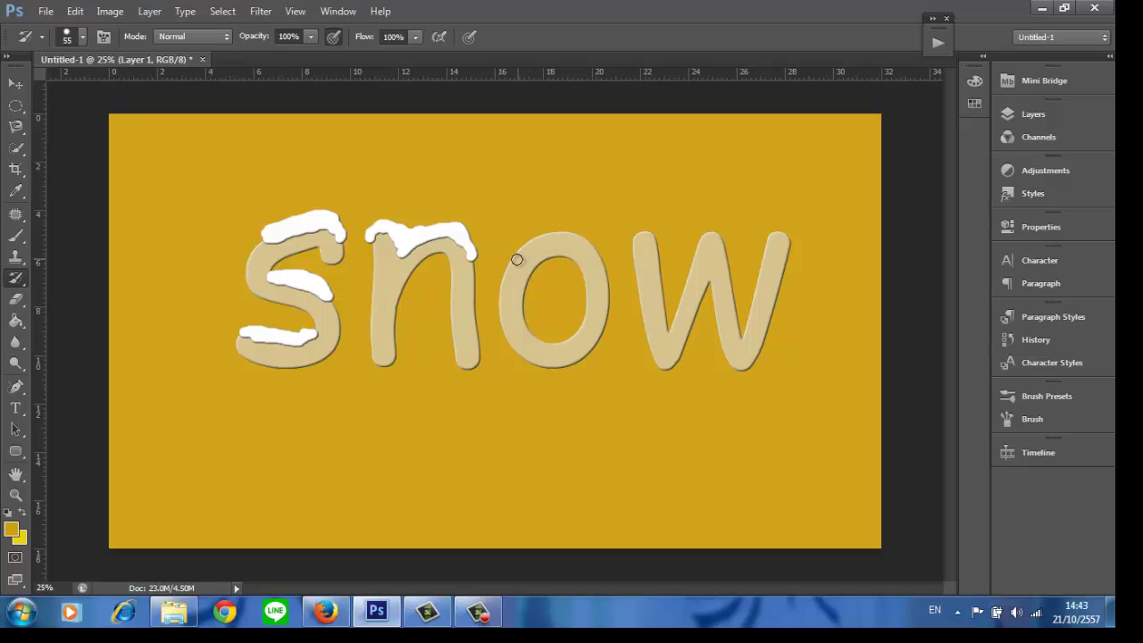
Paint a short snow stroke on the upper left of the letter o and reduce the brush size to 37 px
{"action": "left_click_drag", "start_coordinate": [518, 249], "coordinate": [505, 277]}
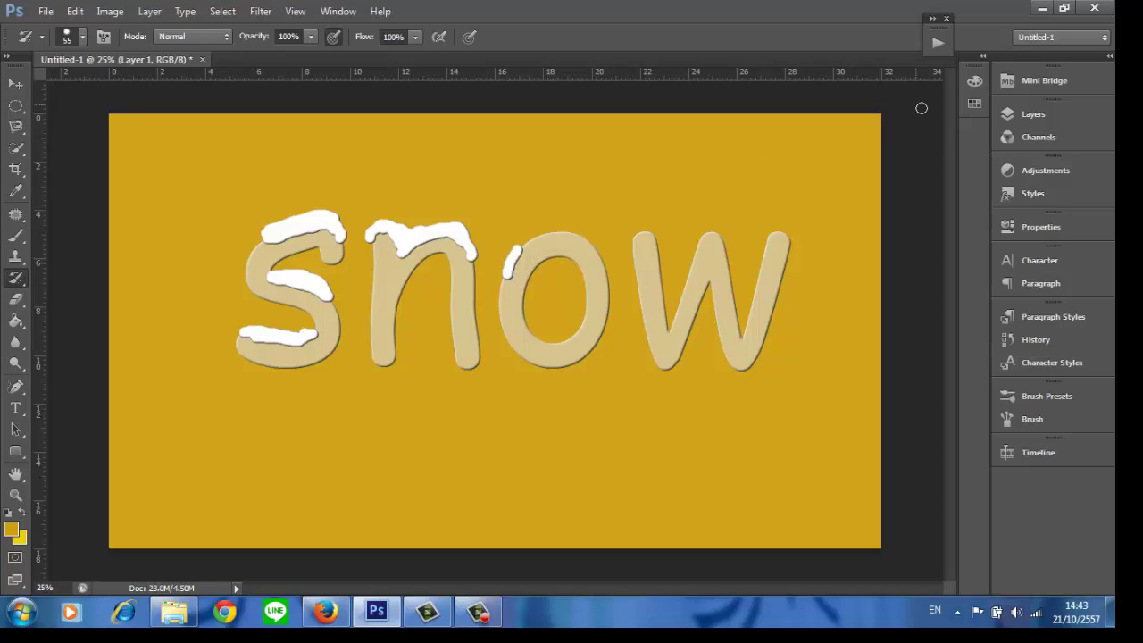
{"action": "left_click", "coordinate": [1011, 397]}
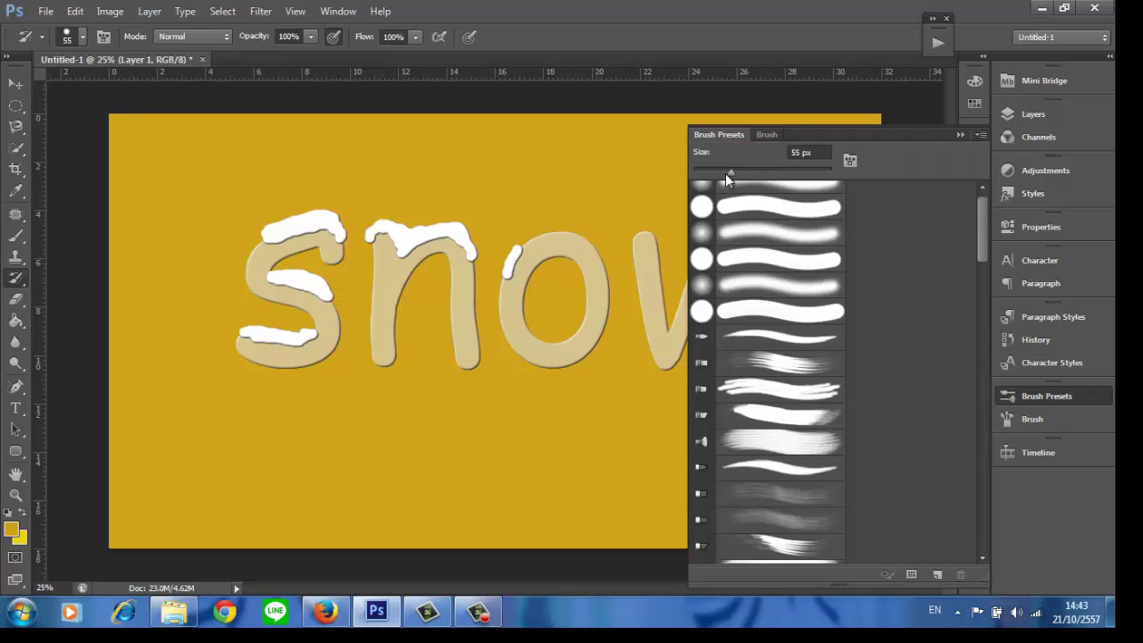
{"action": "left_click_drag", "start_coordinate": [725, 173], "coordinate": [718, 175]}
{"action": "left_click", "coordinate": [959, 132]}
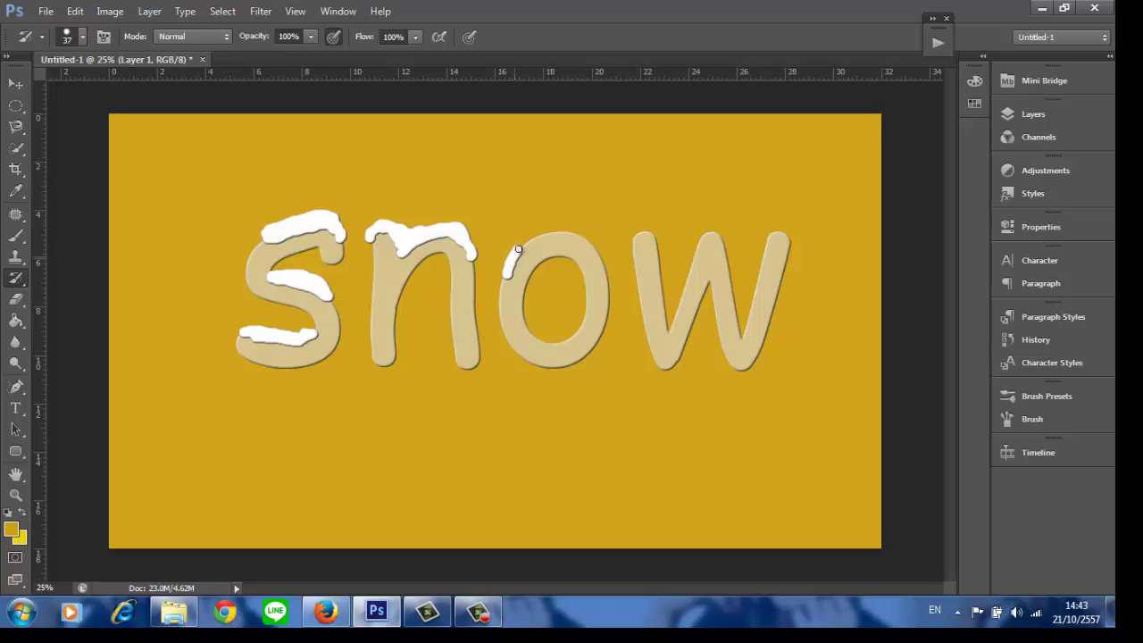
Paint white snow with small drips over the top arc and along the lower inner curve of the letter o
{"action": "left_click_drag", "start_coordinate": [554, 232], "coordinate": [598, 248]}
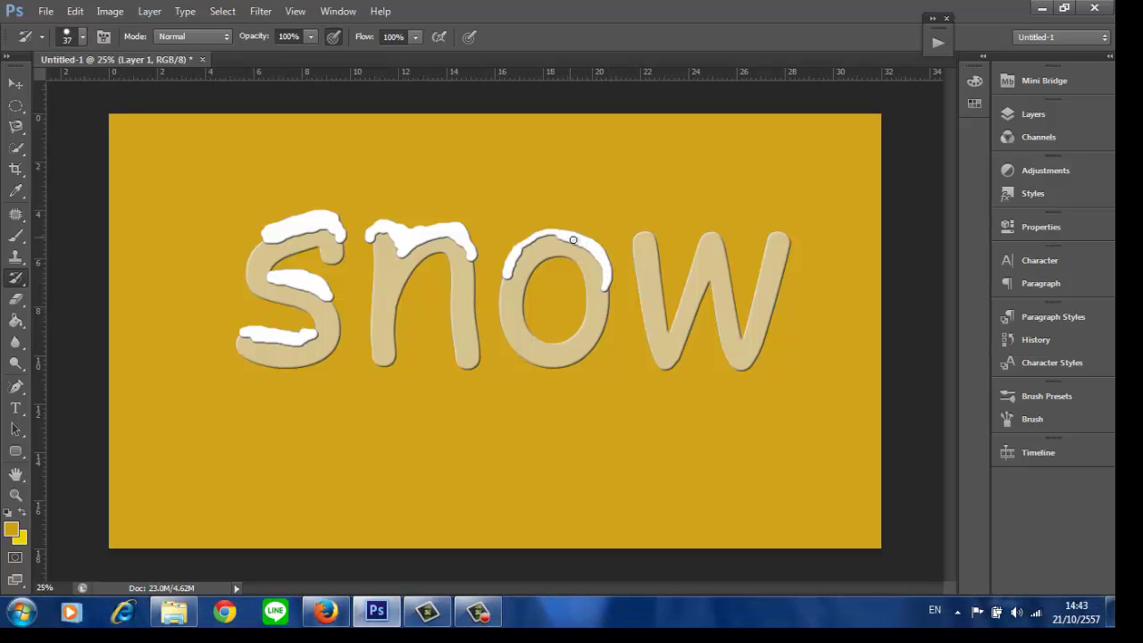
{"action": "left_click_drag", "start_coordinate": [605, 269], "coordinate": [556, 238]}
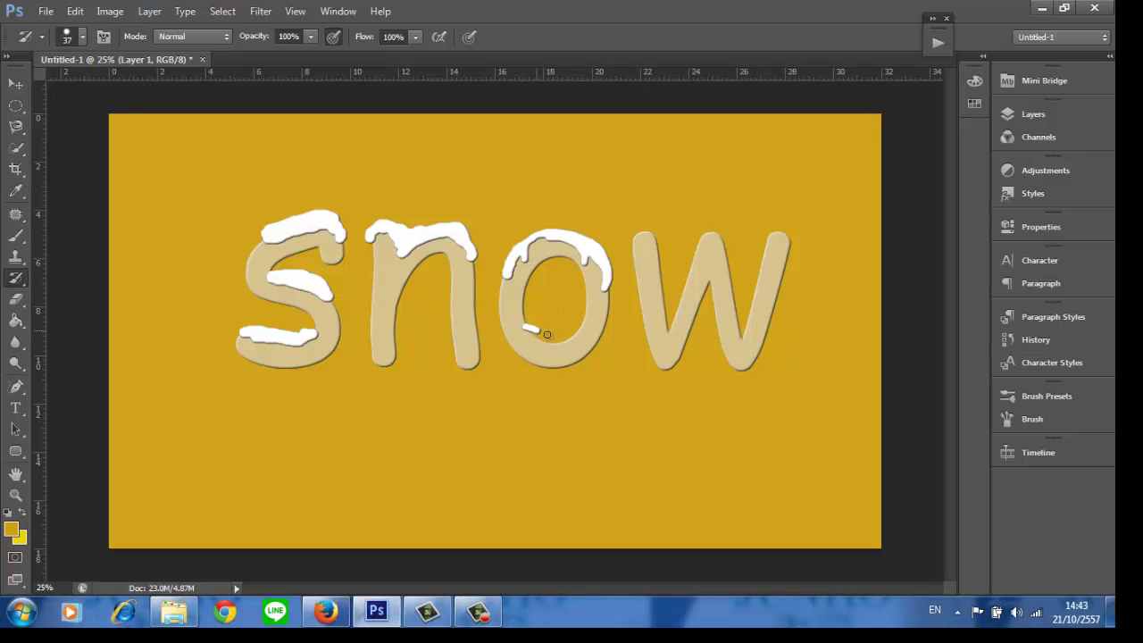
{"action": "left_click_drag", "start_coordinate": [548, 335], "coordinate": [564, 332]}
{"action": "left_click_drag", "start_coordinate": [527, 343], "coordinate": [524, 351]}
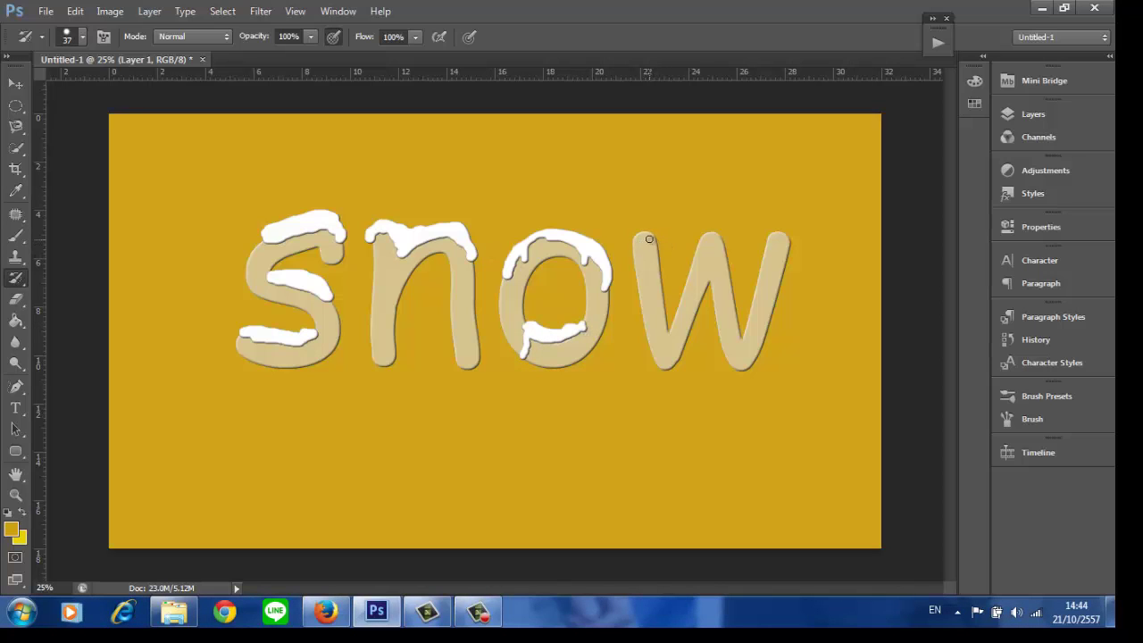
Paint white snow along the tips and inner edges of the letter w and on the left edge of the n's stem
{"action": "mouse_move", "coordinate": [644, 236]}
{"action": "left_mouse_down"}
{"action": "mouse_move", "coordinate": [670, 327]}
{"action": "mouse_move", "coordinate": [717, 237]}
{"action": "mouse_move", "coordinate": [742, 335]}
{"action": "mouse_move", "coordinate": [784, 234]}
{"action": "mouse_move", "coordinate": [789, 245]}
{"action": "mouse_move", "coordinate": [773, 246]}
{"action": "mouse_move", "coordinate": [745, 320]}
{"action": "left_mouse_up"}
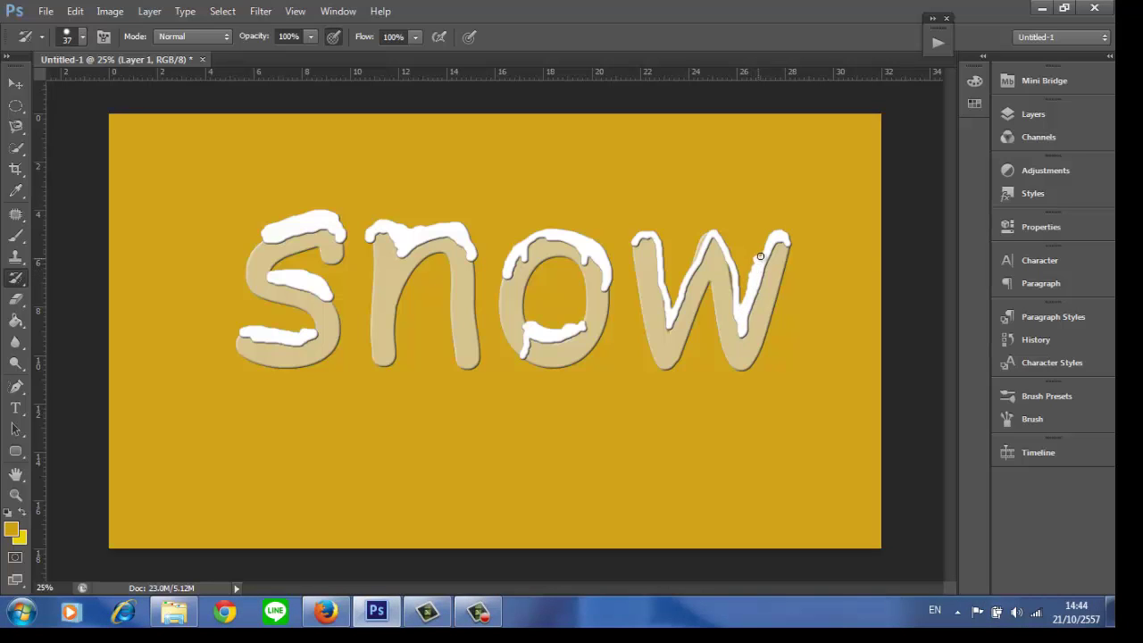
{"action": "mouse_move", "coordinate": [760, 256]}
{"action": "left_mouse_down"}
{"action": "mouse_move", "coordinate": [729, 257]}
{"action": "mouse_move", "coordinate": [734, 291]}
{"action": "mouse_move", "coordinate": [725, 243]}
{"action": "mouse_move", "coordinate": [735, 270]}
{"action": "mouse_move", "coordinate": [716, 241]}
{"action": "mouse_move", "coordinate": [699, 245]}
{"action": "left_mouse_up"}
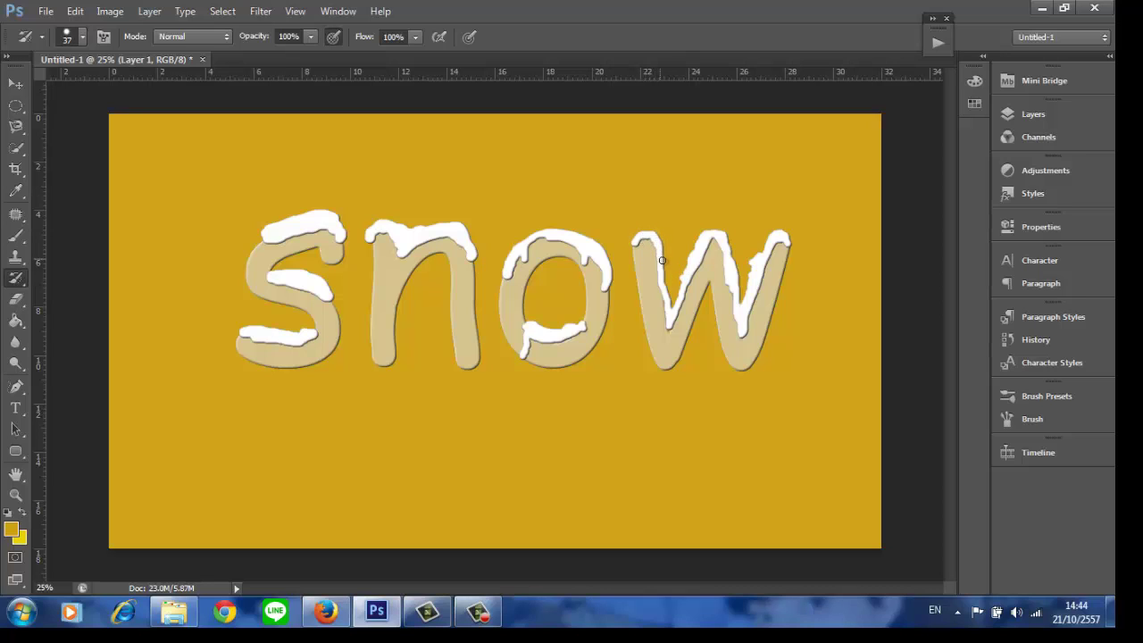
{"action": "left_click_drag", "start_coordinate": [662, 260], "coordinate": [669, 315]}
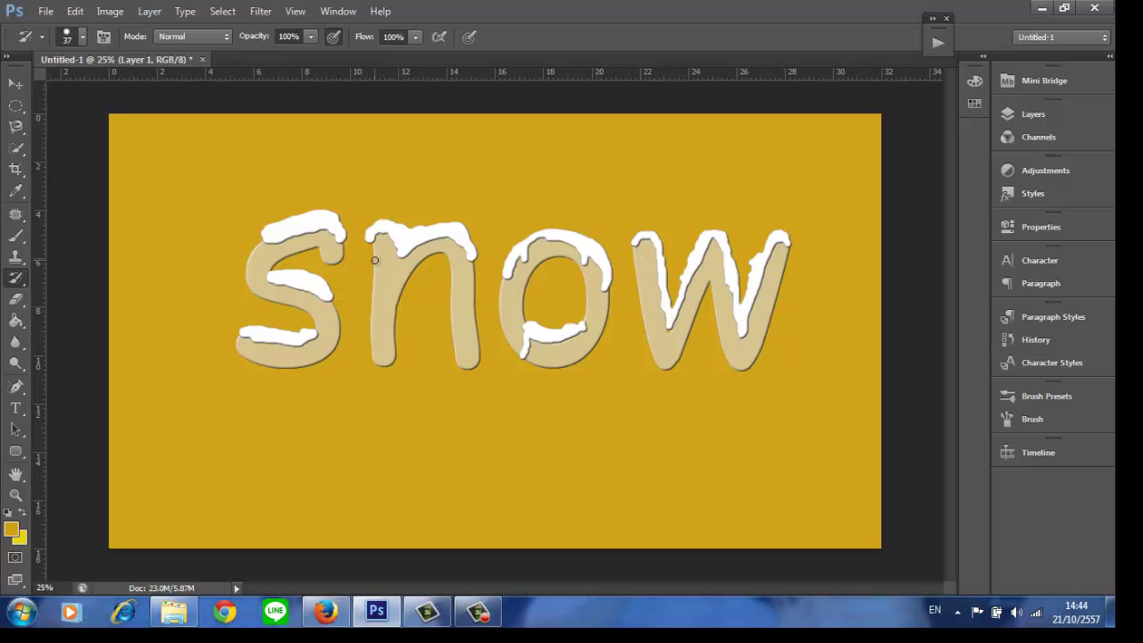
{"action": "left_click_drag", "start_coordinate": [374, 259], "coordinate": [376, 317]}
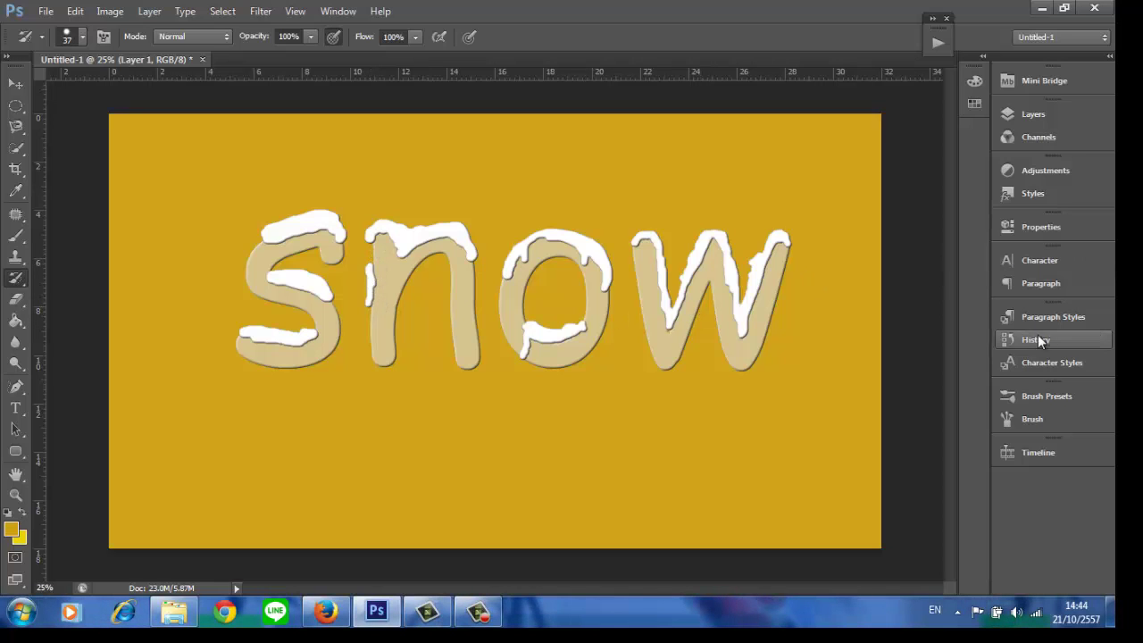
Try several spatter brush presets from the brush list, including the 30 px speckled one
{"action": "left_click", "coordinate": [1013, 417]}
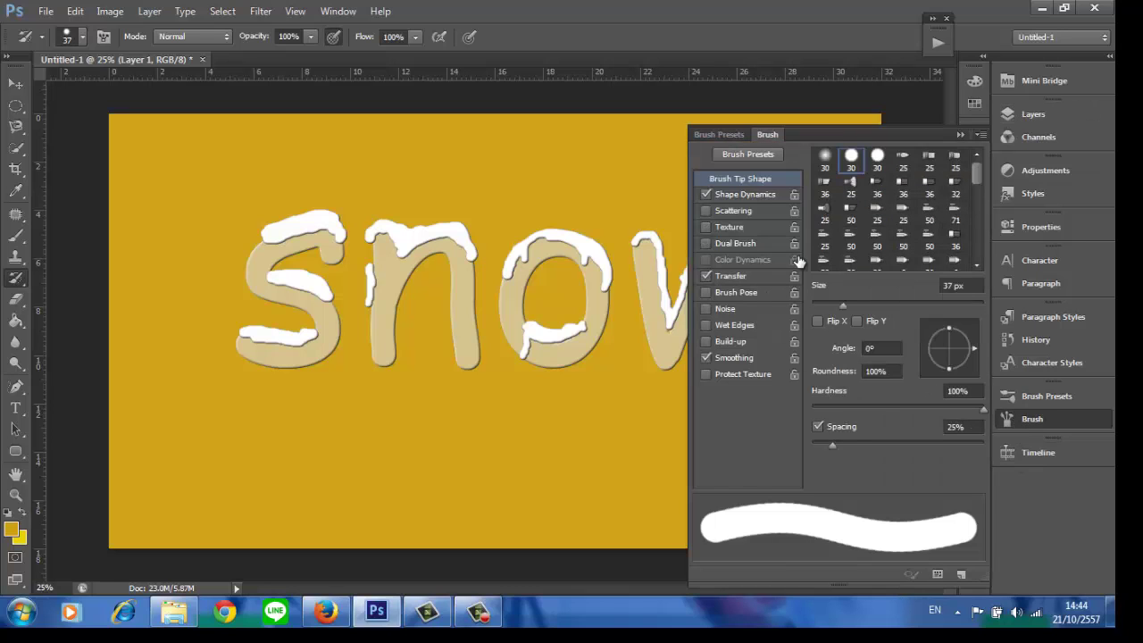
{"action": "left_click", "coordinate": [1015, 398]}
{"action": "scroll", "coordinate": [796, 359], "scroll_direction": "up", "scroll_amount": 1}
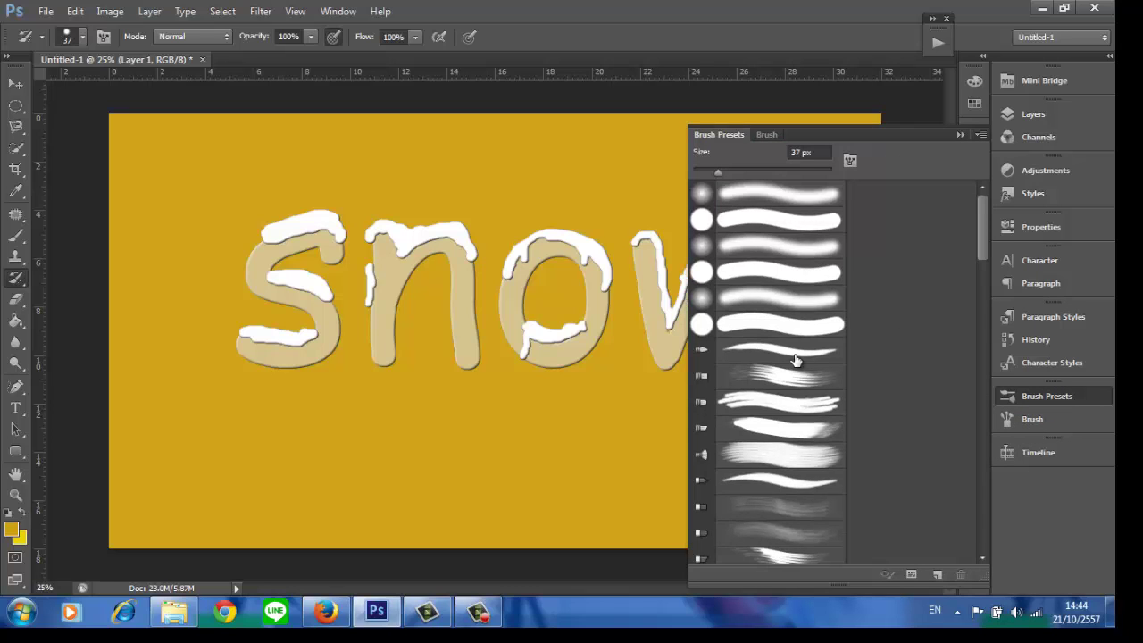
{"action": "scroll", "coordinate": [799, 363], "scroll_direction": "down", "scroll_amount": 8}
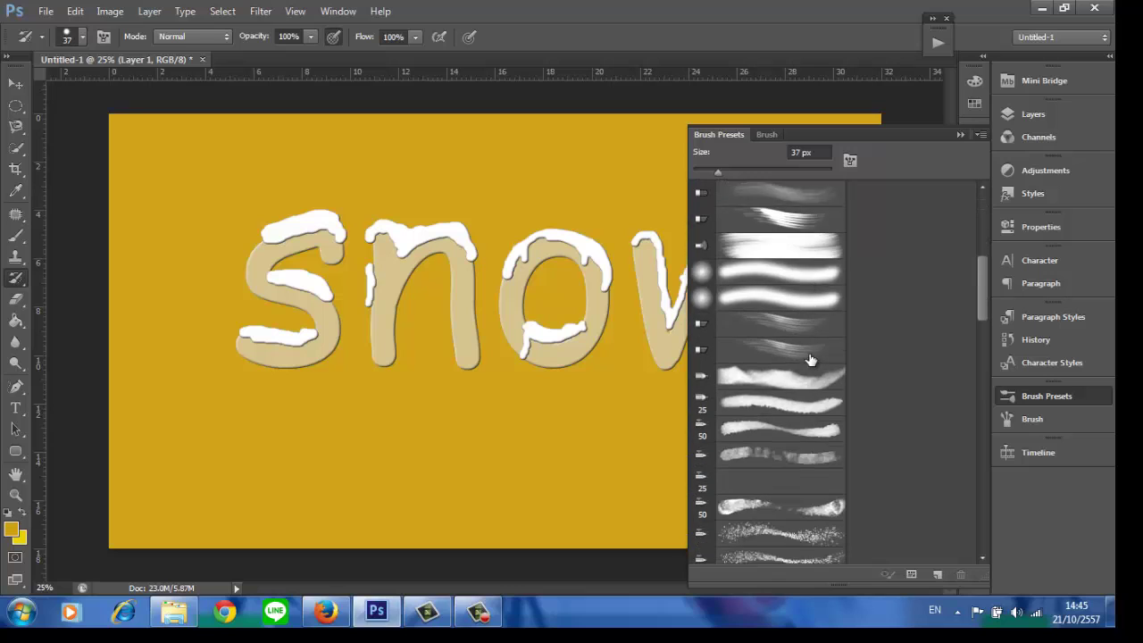
{"action": "scroll", "coordinate": [803, 357], "scroll_direction": "down", "scroll_amount": 4}
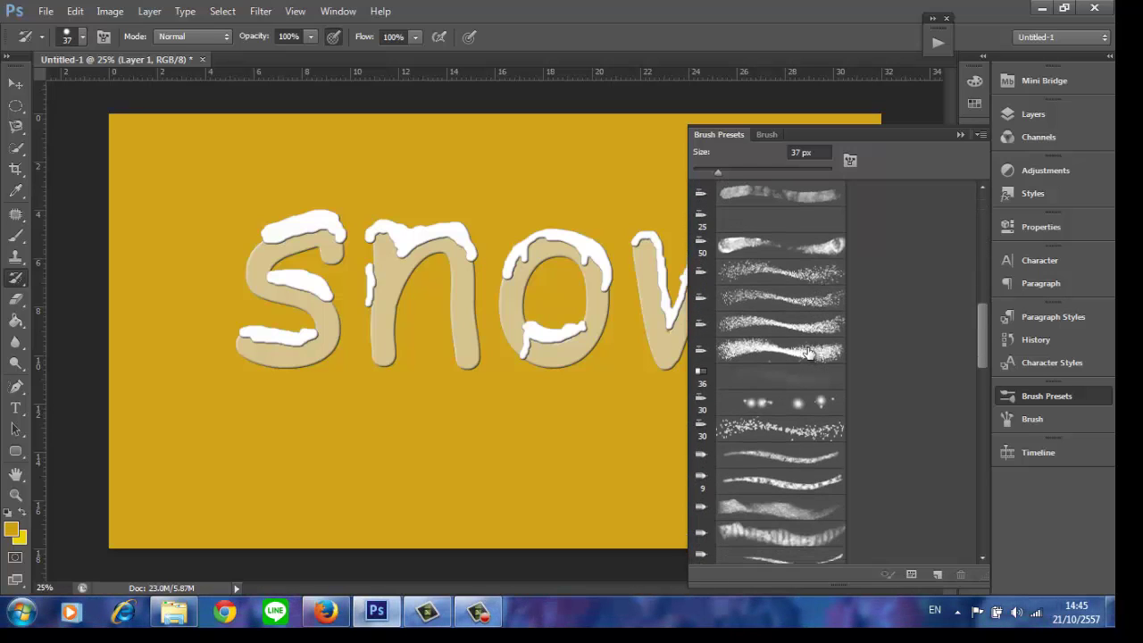
{"action": "left_click", "coordinate": [791, 355]}
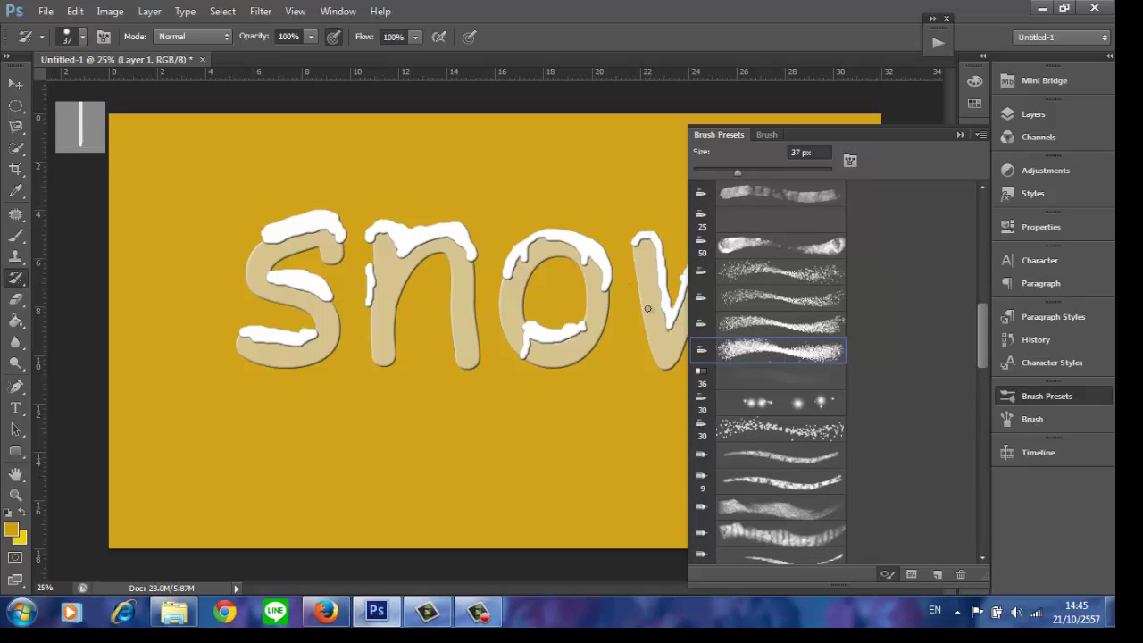
{"action": "left_click", "coordinate": [772, 296]}
{"action": "scroll", "coordinate": [761, 409], "scroll_direction": "down", "scroll_amount": 2}
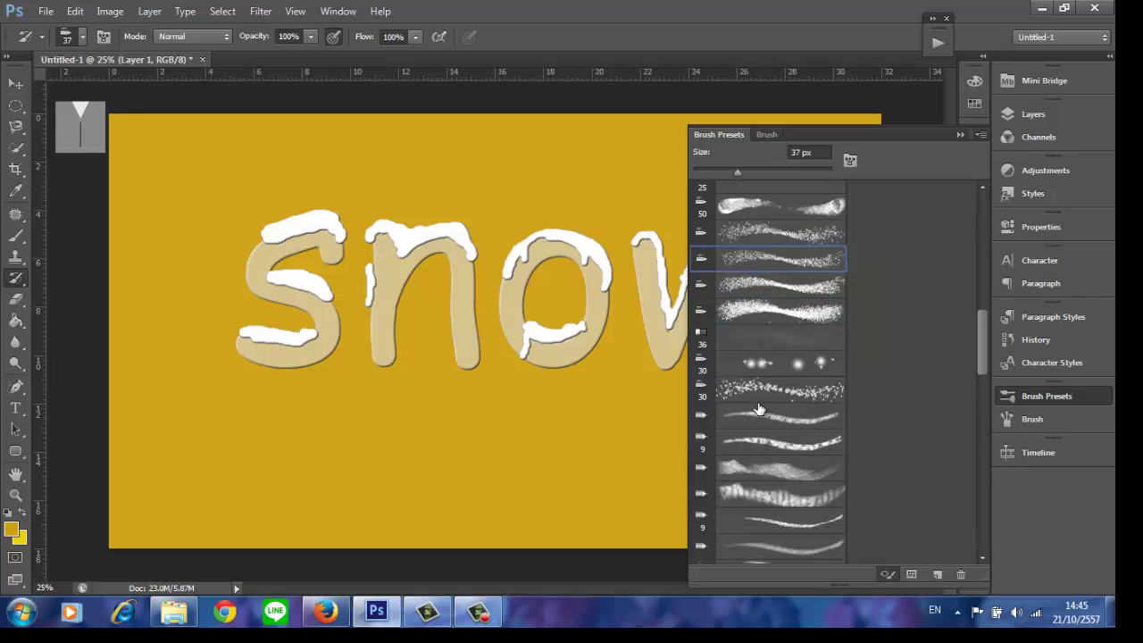
{"action": "left_click", "coordinate": [756, 391]}
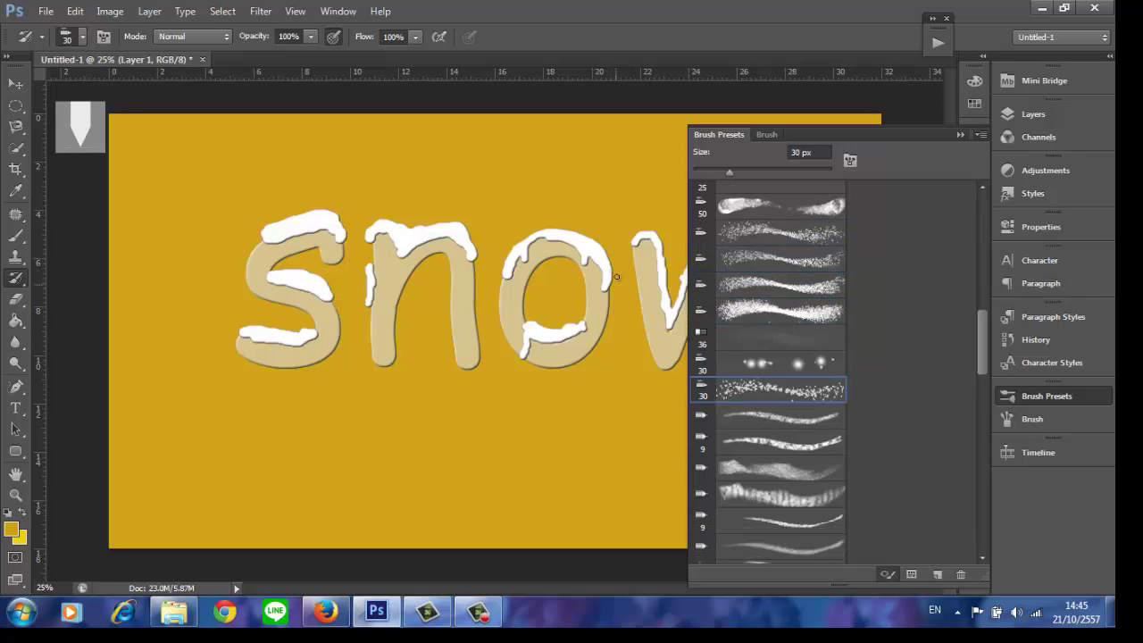
Choose the 9 px textured brush preset, mark the upper left tip of the w, and collapse the brush presets
{"action": "left_click", "coordinate": [759, 418]}
{"action": "left_click", "coordinate": [737, 438]}
{"action": "scroll", "coordinate": [743, 429], "scroll_direction": "down", "scroll_amount": 4}
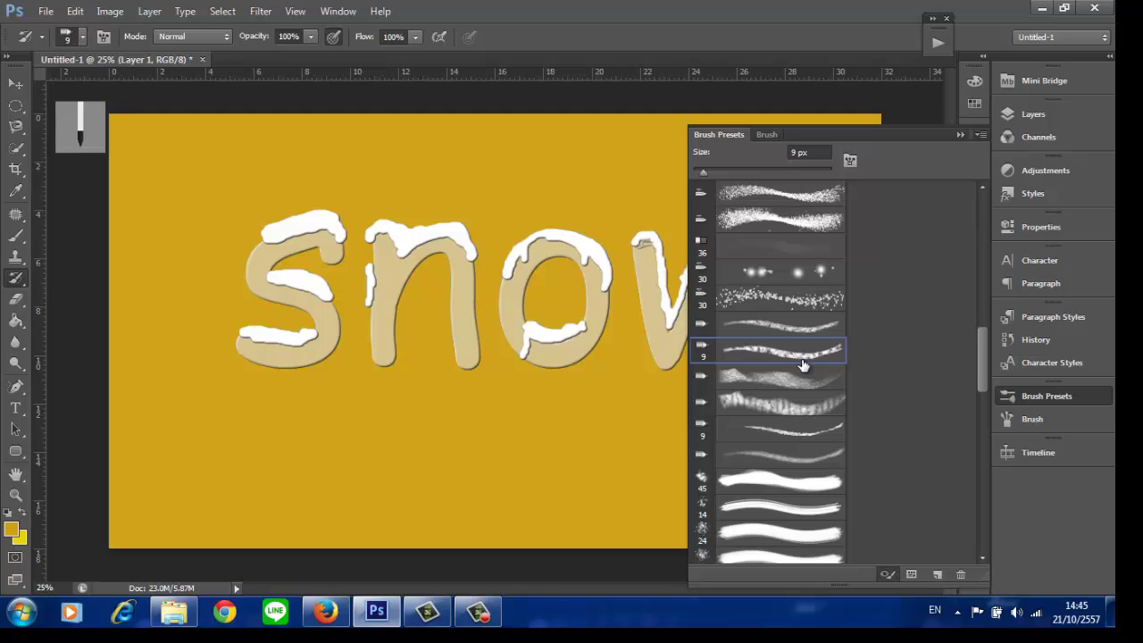
{"action": "scroll", "coordinate": [804, 365], "scroll_direction": "down", "scroll_amount": 5}
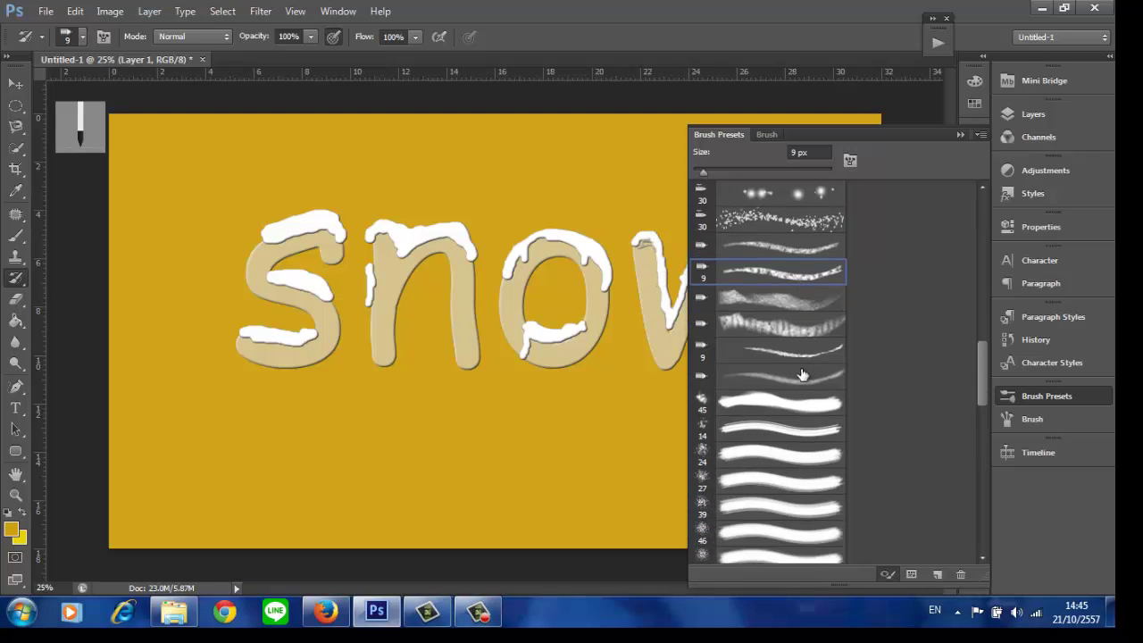
{"action": "left_click", "coordinate": [962, 134]}
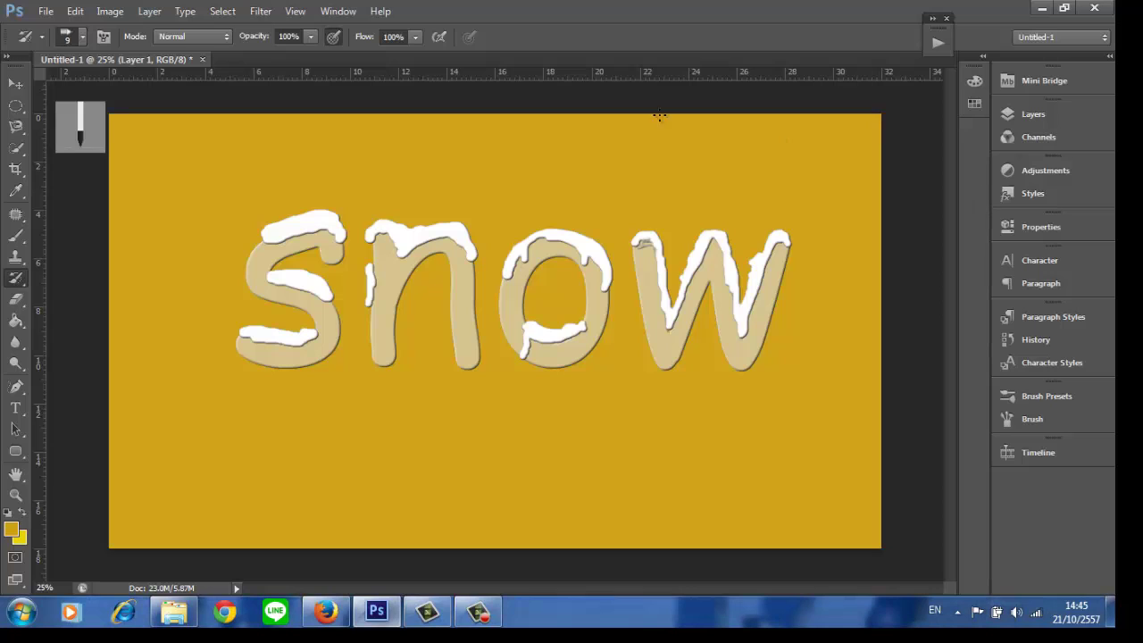
Save the artwork to the Desktop in JPEG format under the name Untitled-1
{"action": "left_click", "coordinate": [45, 12]}
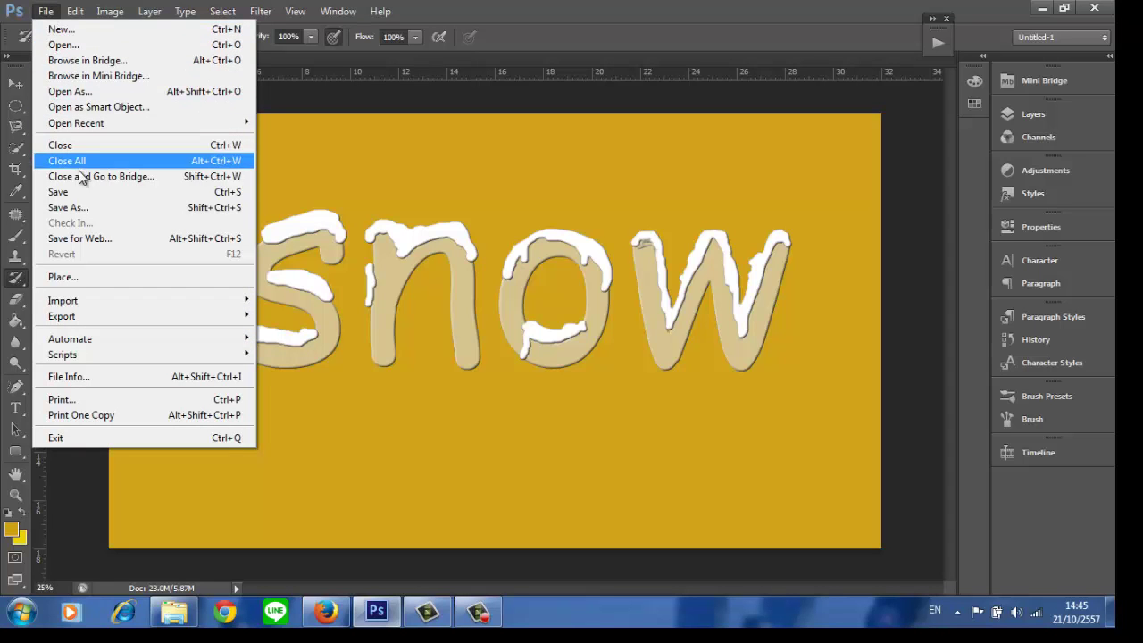
{"action": "left_click", "coordinate": [75, 208]}
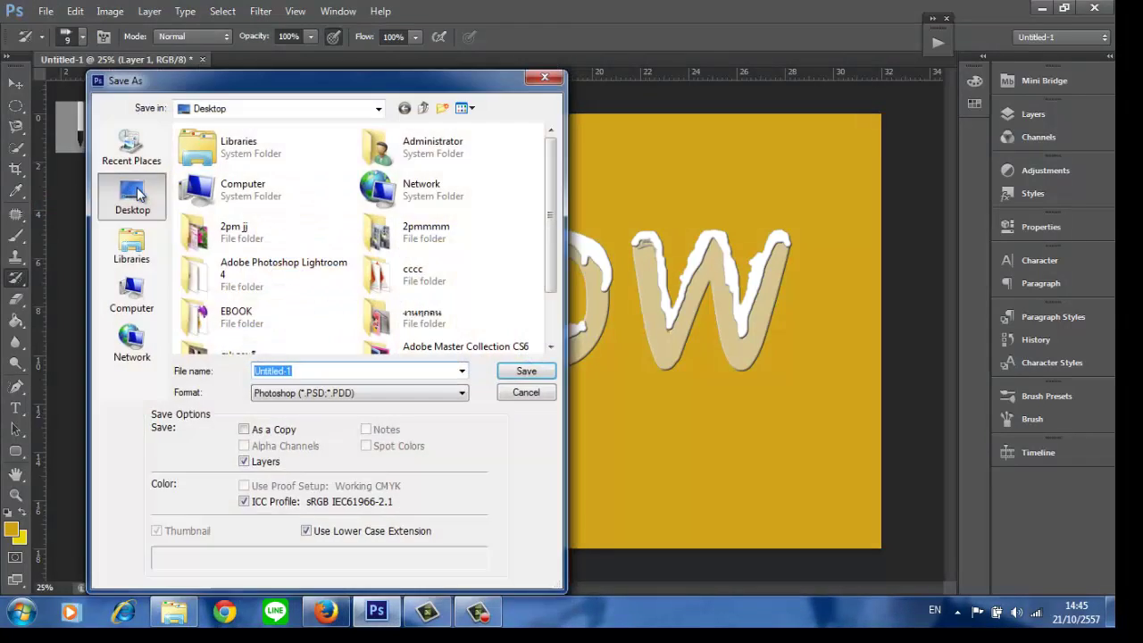
{"action": "left_click", "coordinate": [133, 211]}
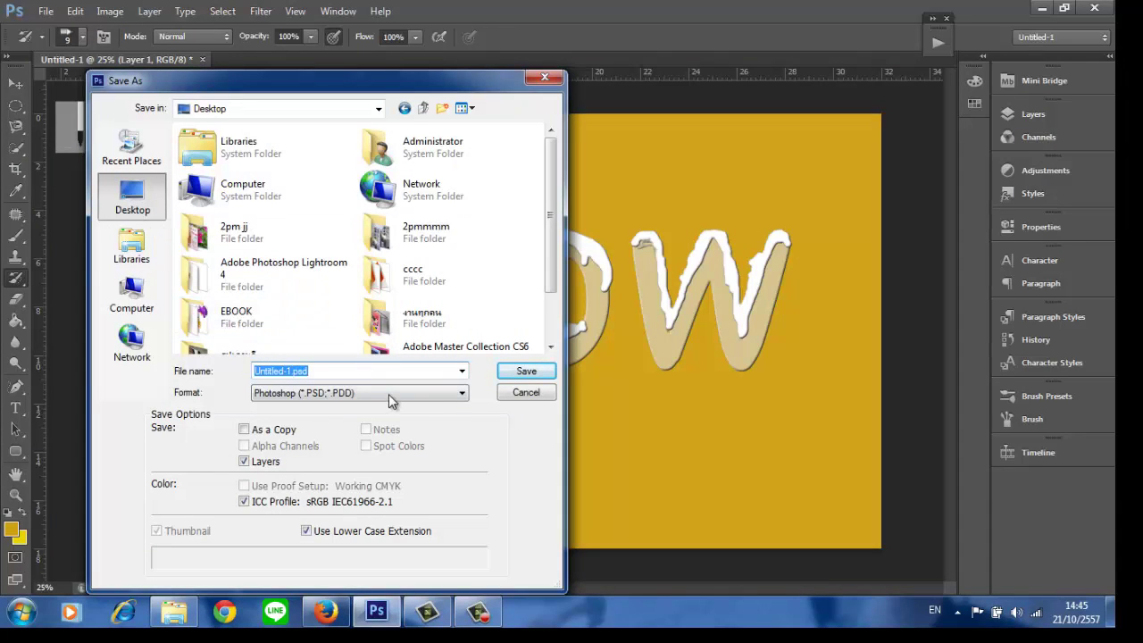
{"action": "left_click", "coordinate": [461, 395]}
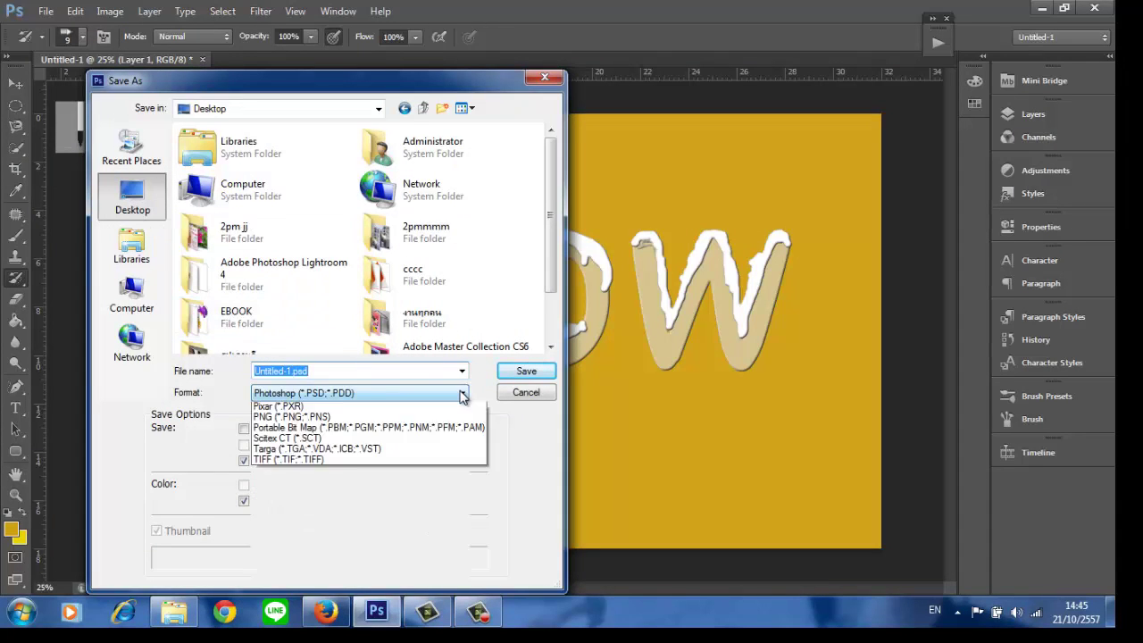
{"action": "left_click", "coordinate": [462, 394]}
{"action": "left_click", "coordinate": [462, 395]}
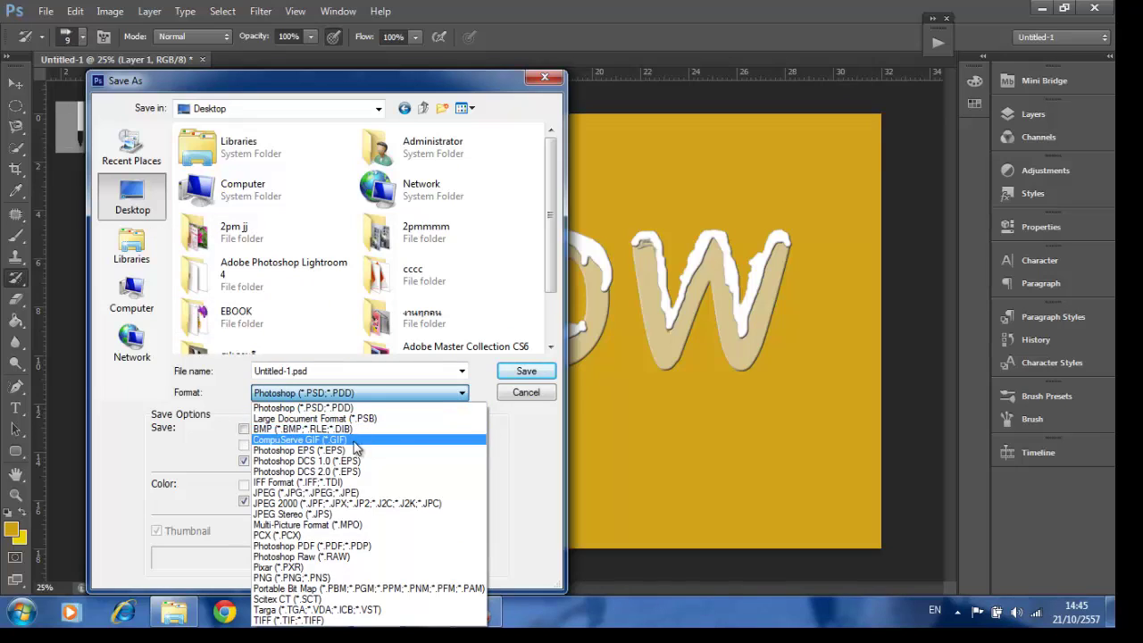
{"action": "left_click", "coordinate": [357, 493]}
{"action": "left_click", "coordinate": [505, 371]}
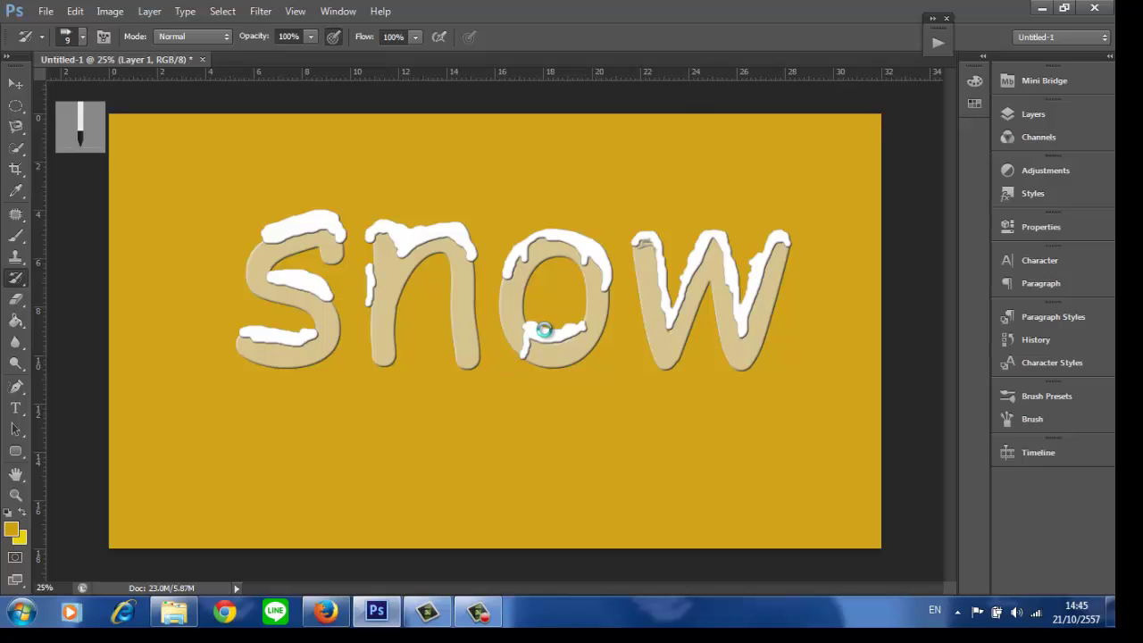
{"action": "key", "text": "y"}
{"action": "left_click", "coordinate": [645, 156]}
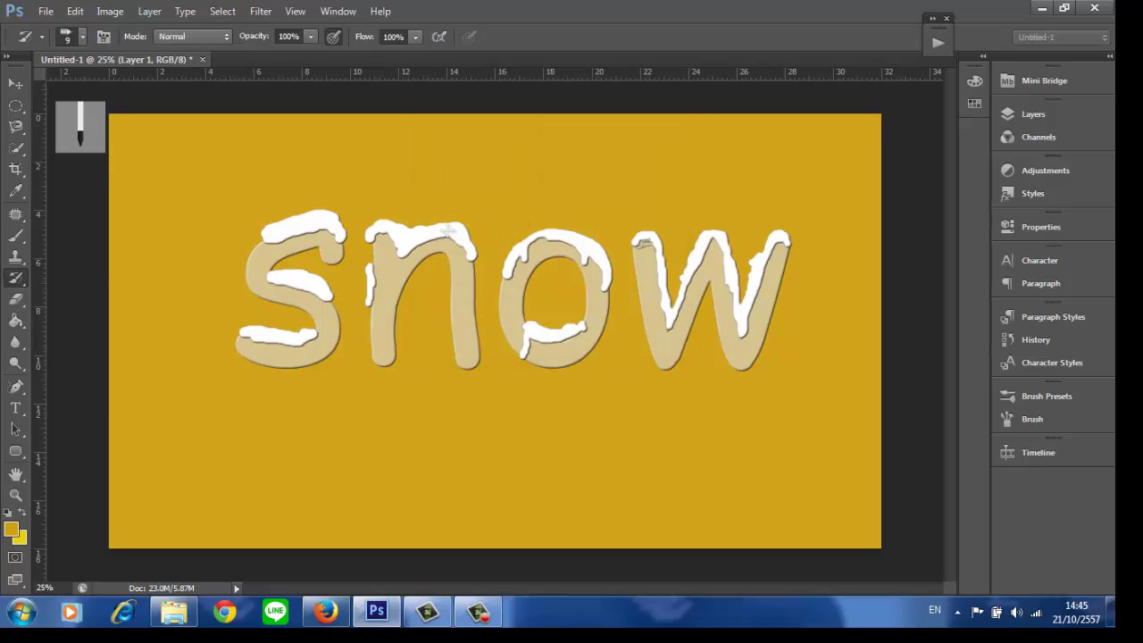